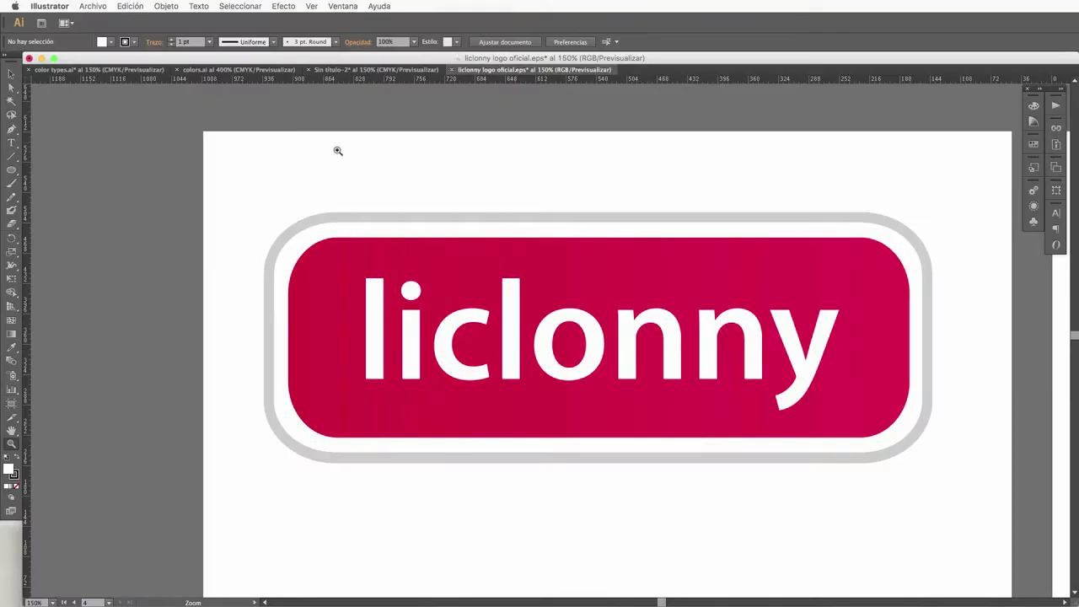
Step: Switch to the Selection tool with the liclonny logo document open
click(11, 75)
Step: Review the RGB and CMYK circles in Sin título-2, then return to color types.ai
click(361, 71)
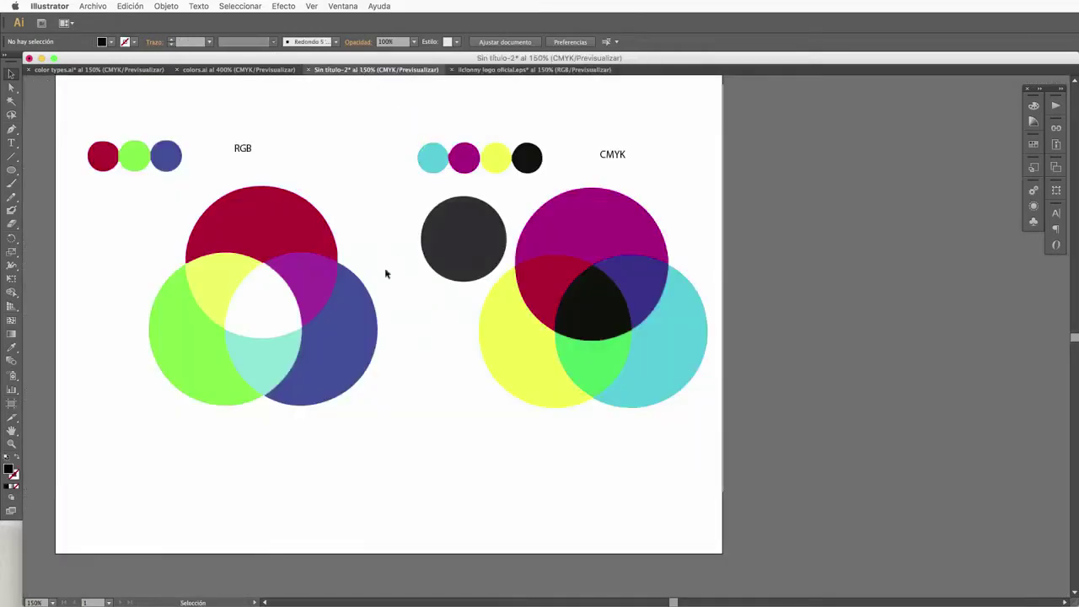
drag(165, 254, 224, 279)
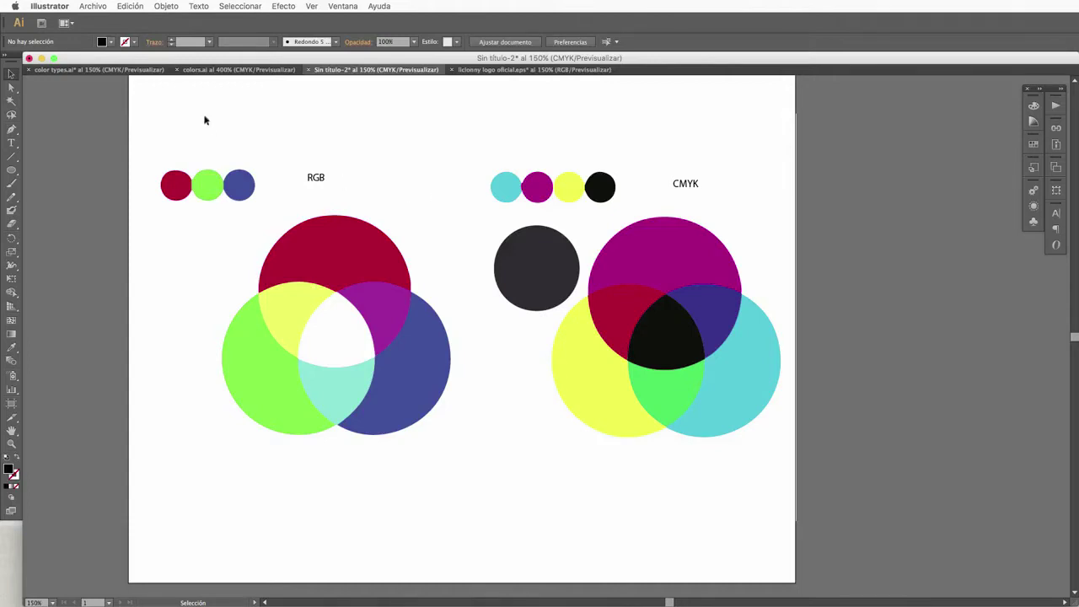
click(89, 70)
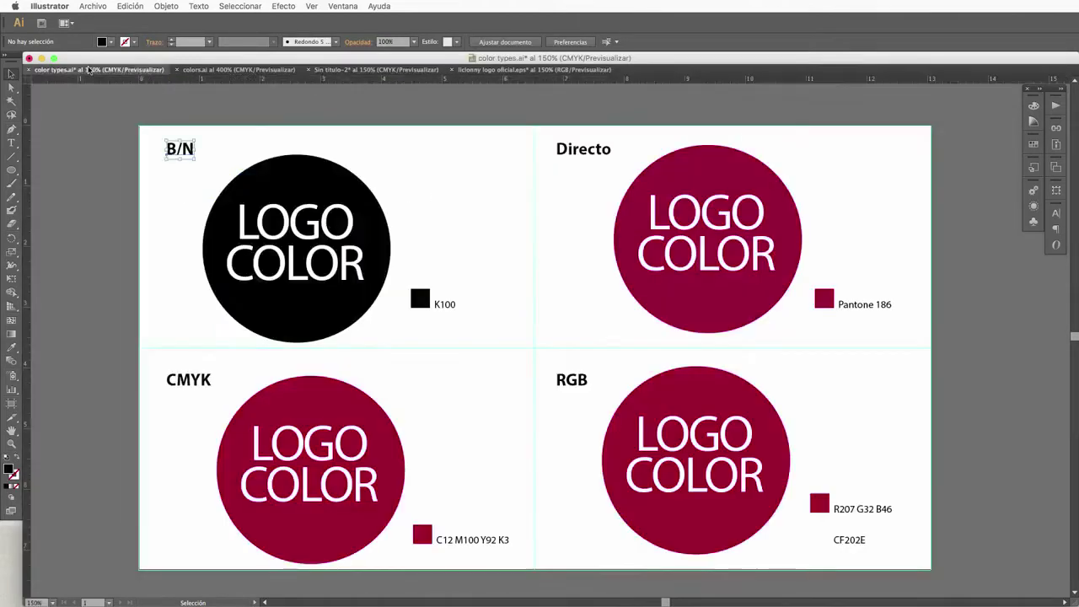
Step: Deselect the label and zoom in close on the B/N logo circle
click(123, 281)
click(11, 445)
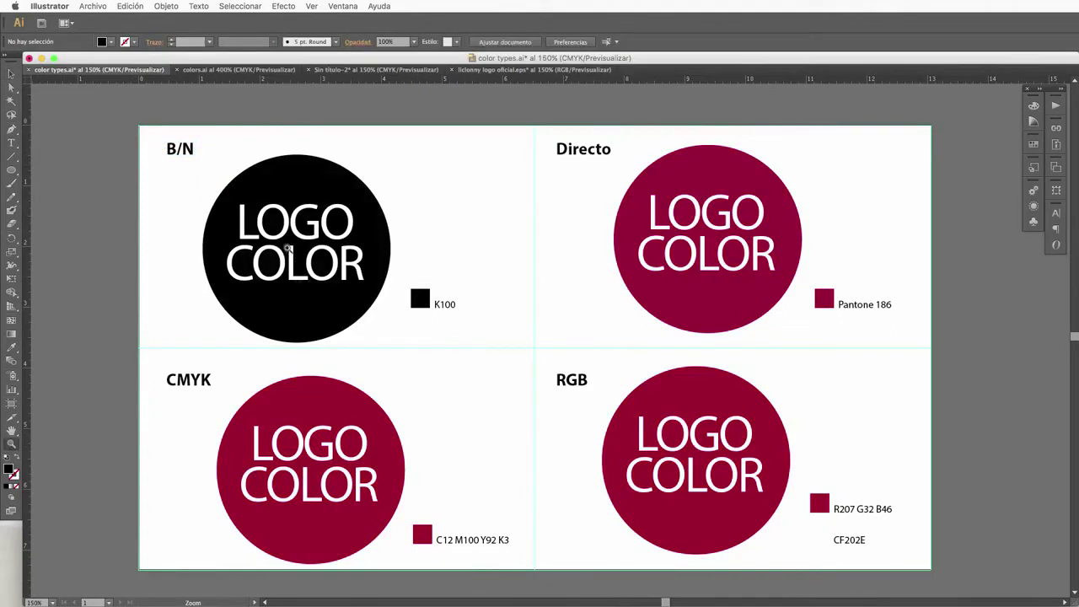
click(287, 246)
click(642, 340)
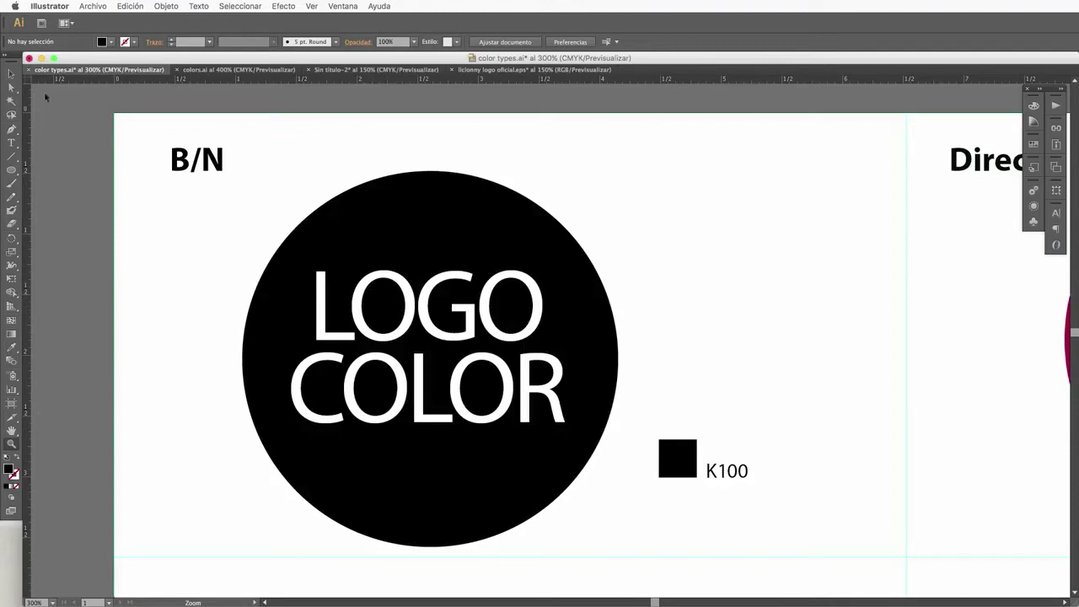
Step: Select the B/N circle and show its colour values: 100% black, no C/M/Y
click(10, 74)
click(592, 311)
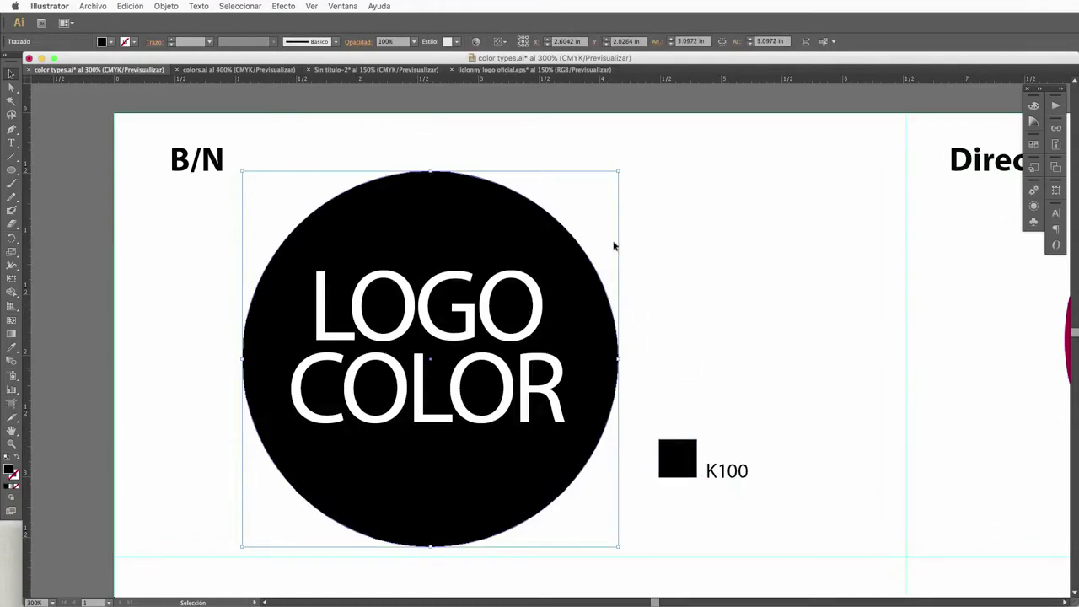
click(1035, 145)
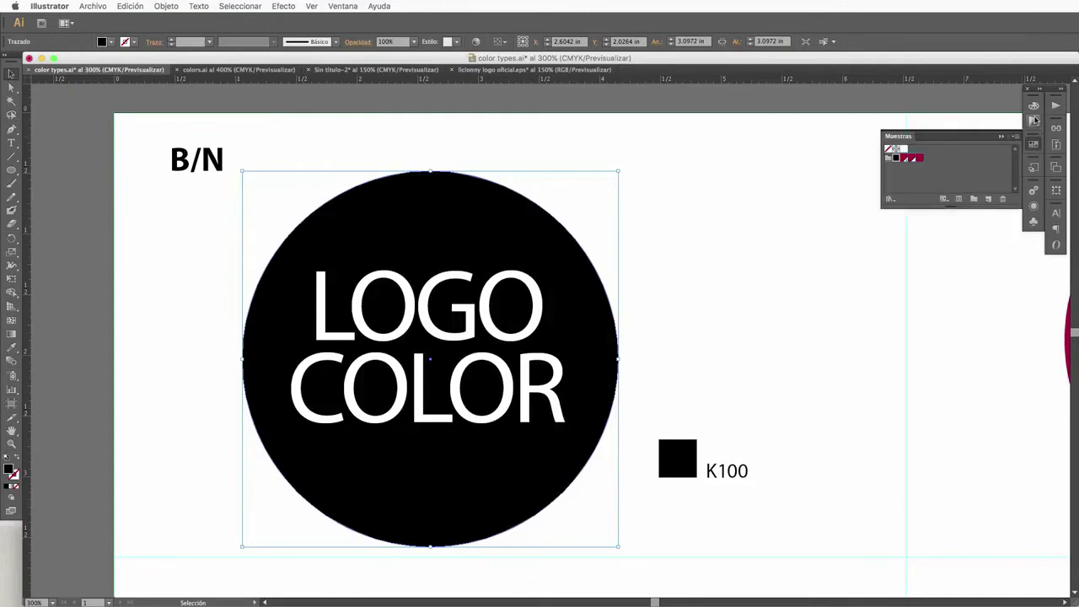
click(1035, 122)
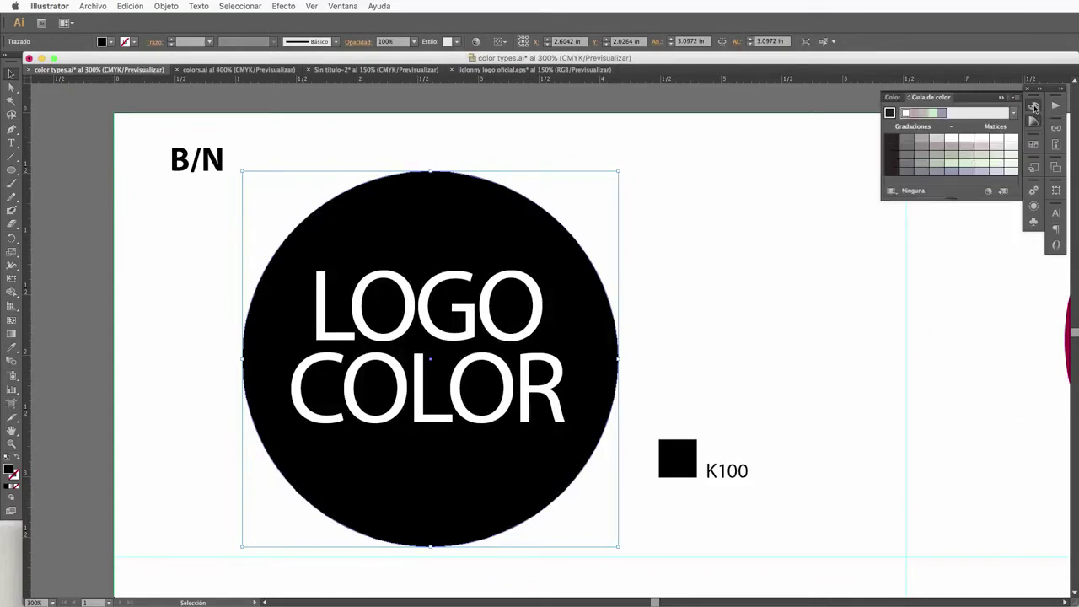
click(1035, 106)
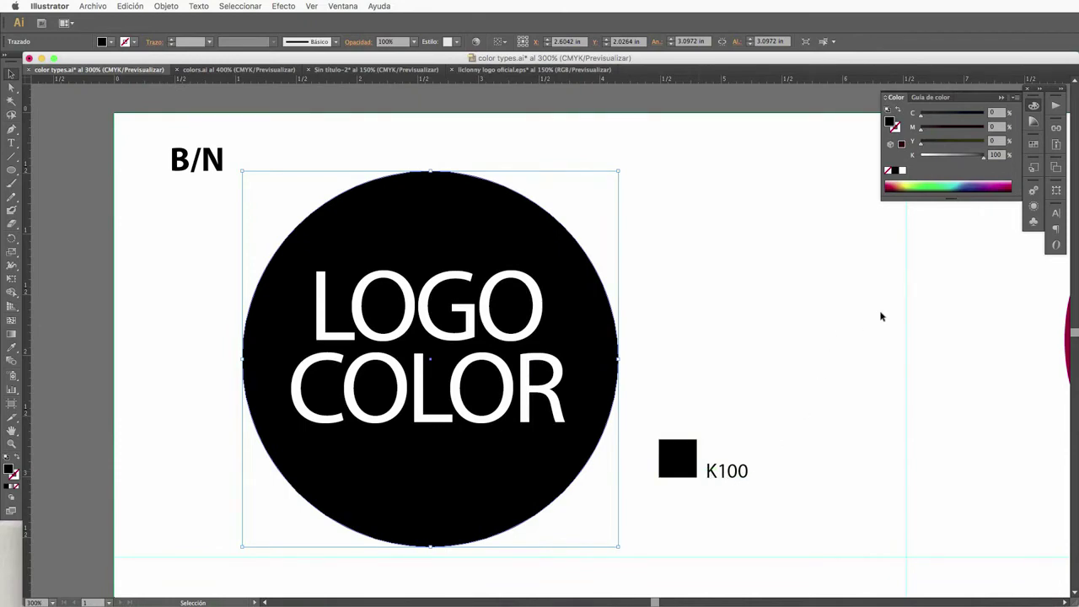
Step: Bring the Directo logo into view
drag(918, 390, 503, 357)
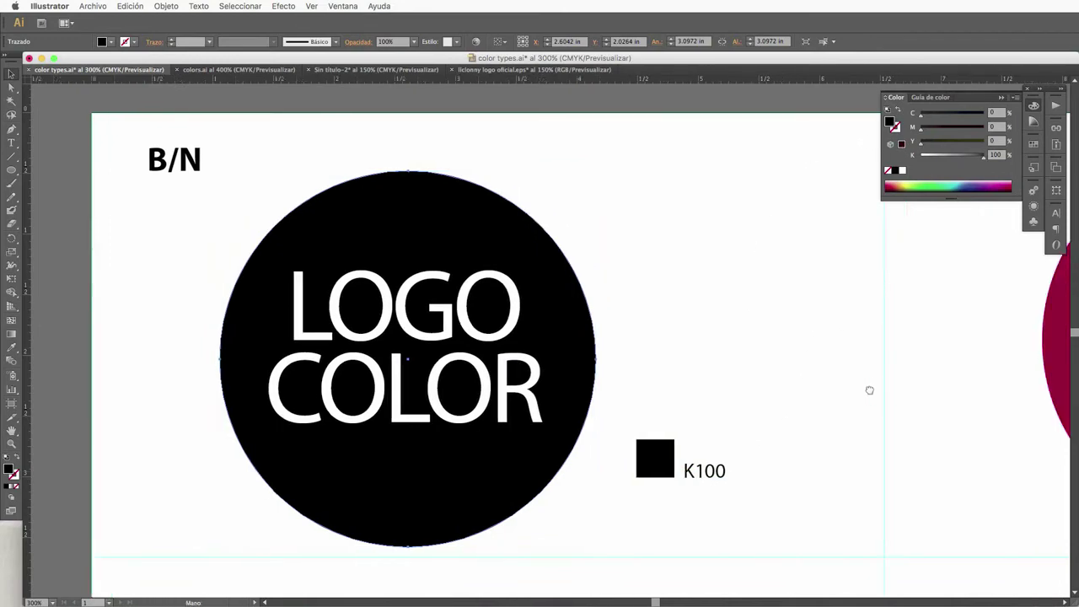
scroll(737, 368, right, 2)
scroll(794, 393, right, 5)
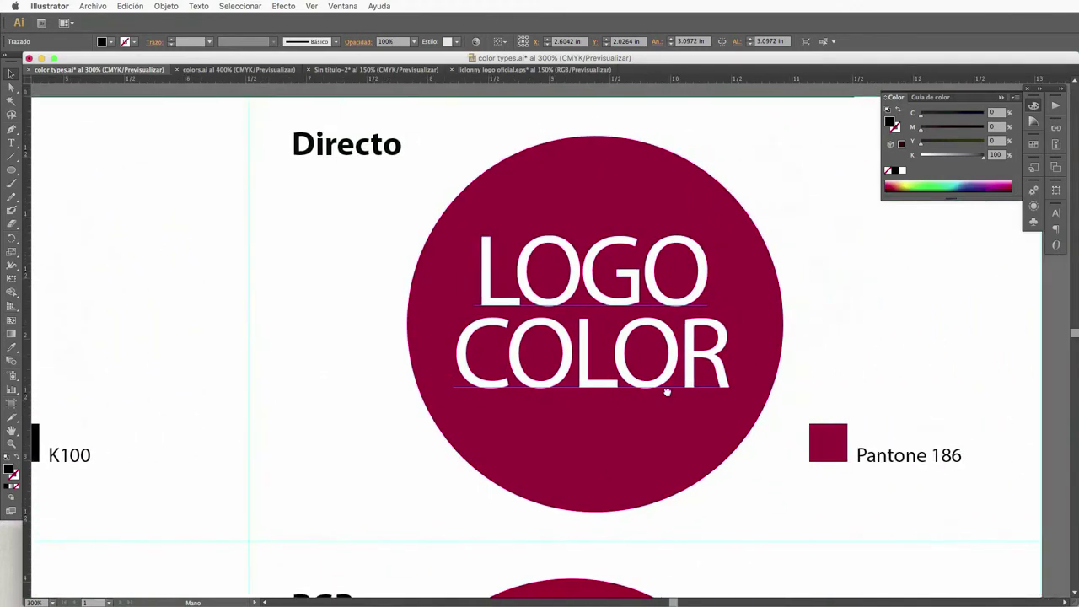
scroll(648, 427, up, 2)
drag(618, 435, 608, 428)
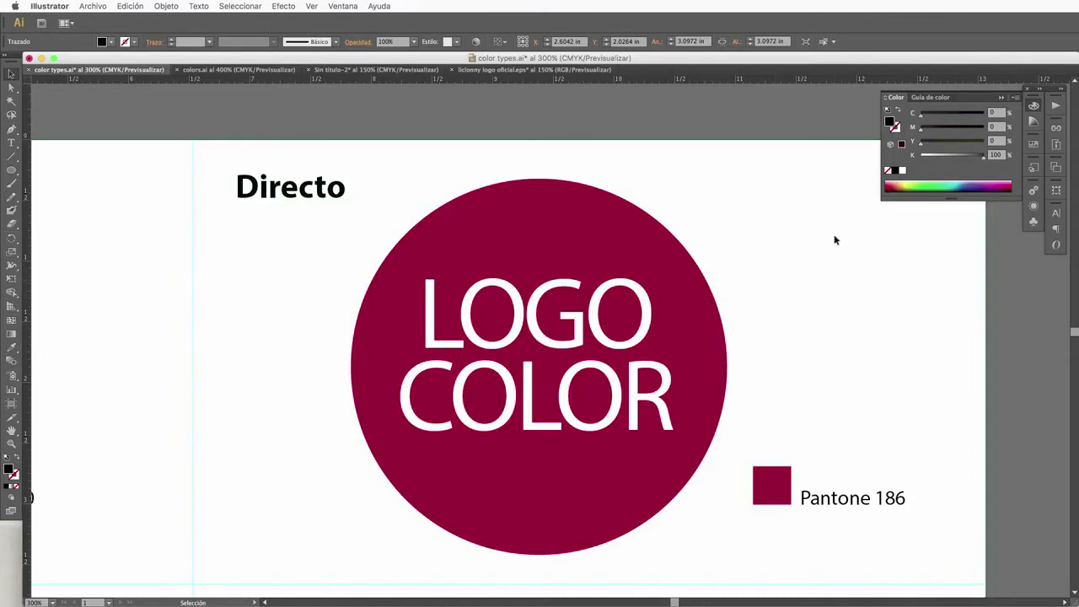
Step: Show the Swatches panel moved to the left and list its Libros de color libraries
click(1034, 145)
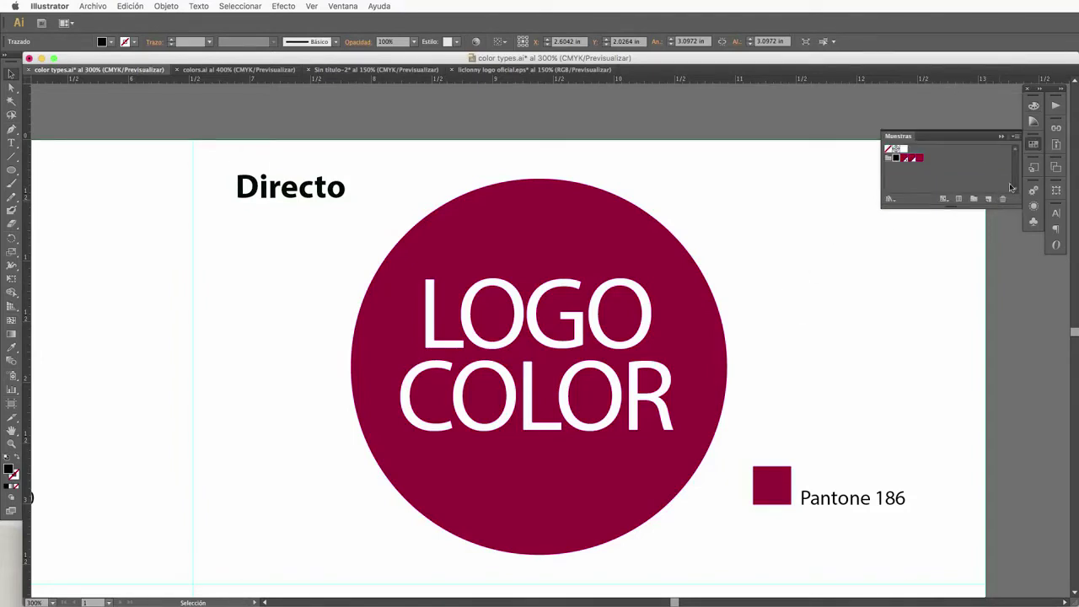
click(1016, 136)
drag(948, 136, 601, 114)
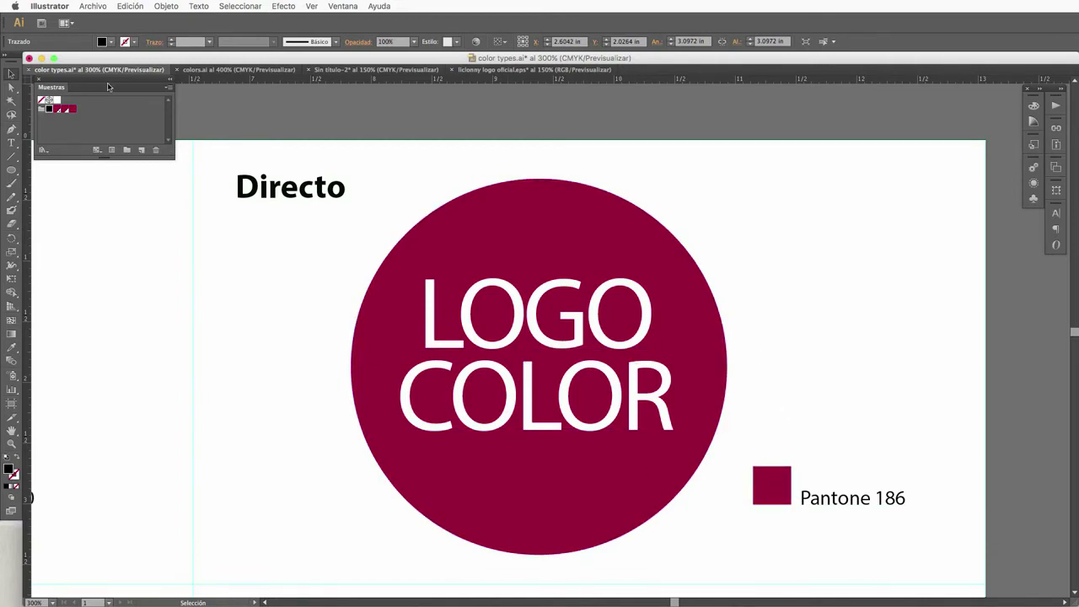
click(168, 89)
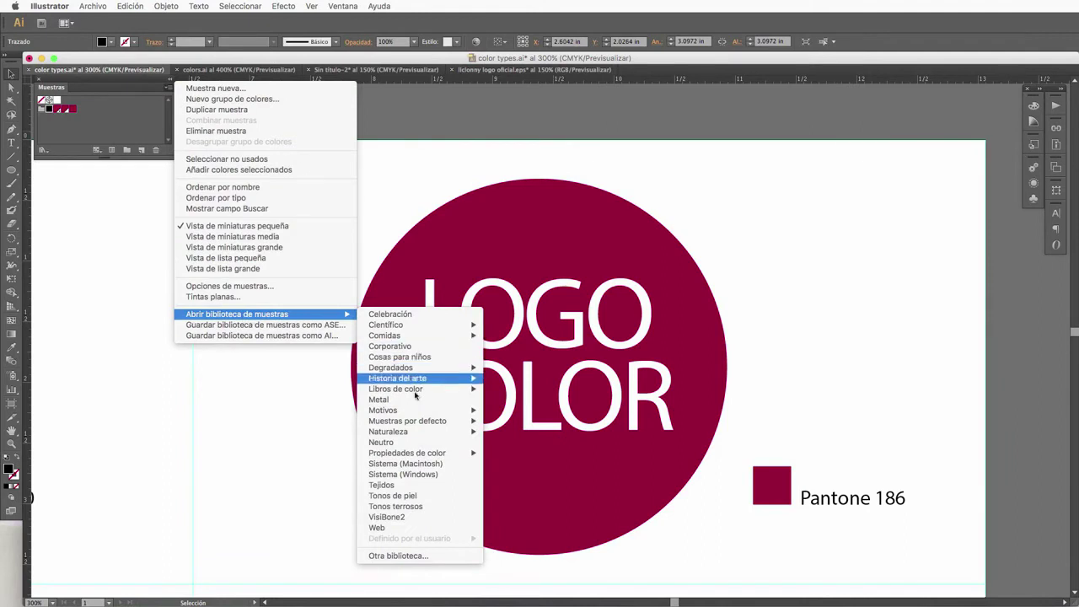
mouse_move(237, 313)
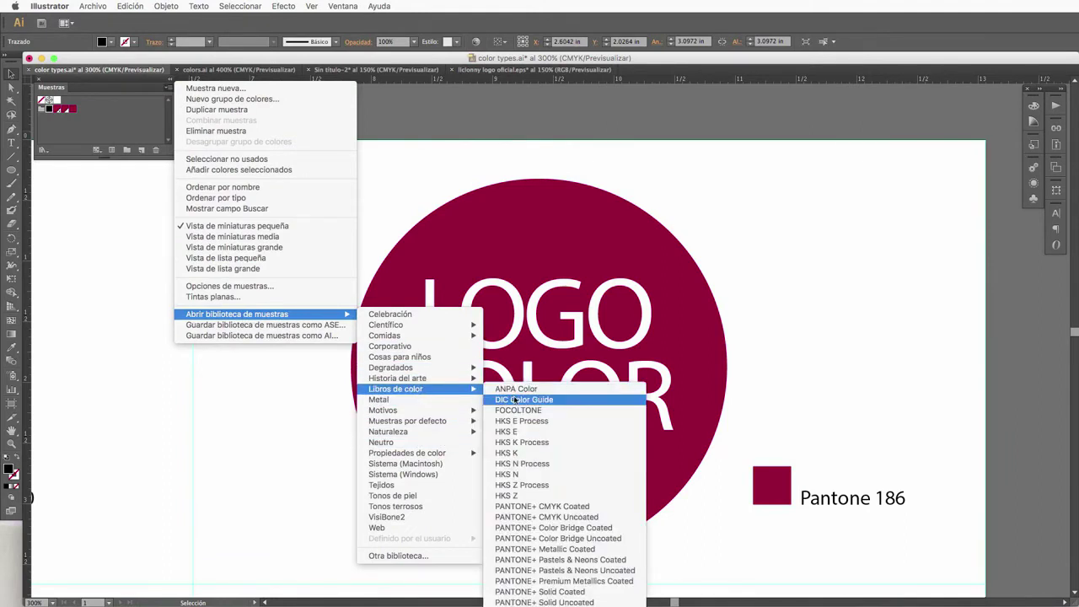
mouse_move(396, 389)
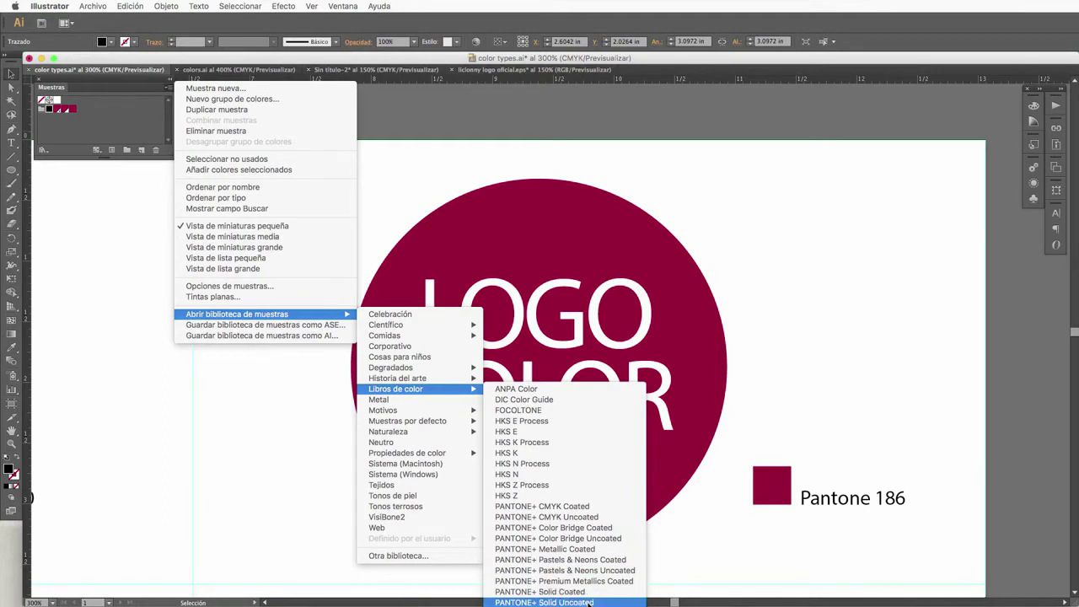
Step: Open PANTONE+ Solid Uncoated in an enlarged panel and add a pink Pantone swatch
click(587, 603)
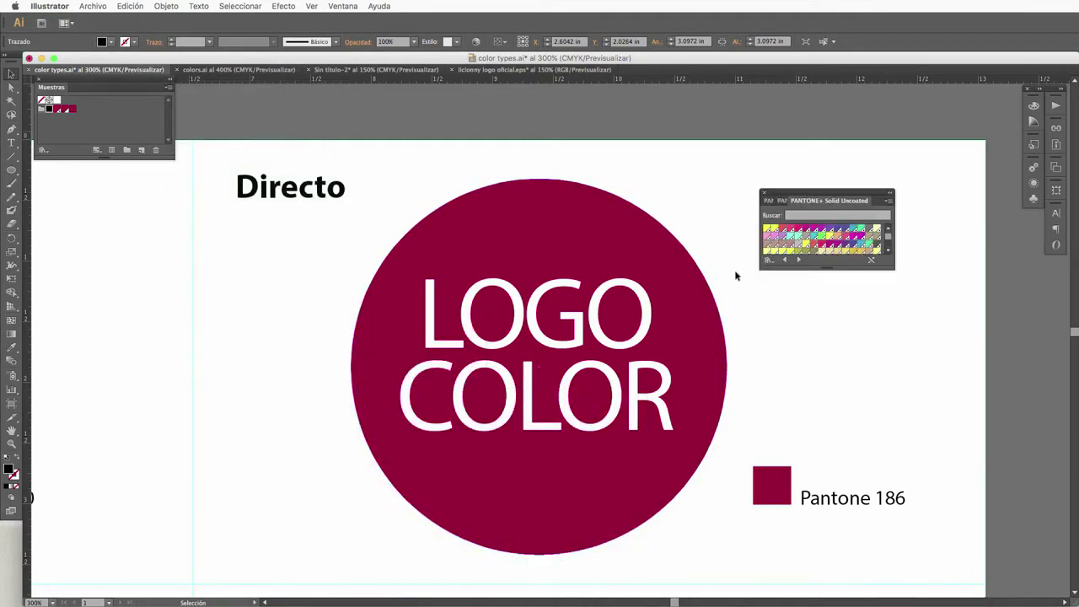
drag(896, 264, 1023, 590)
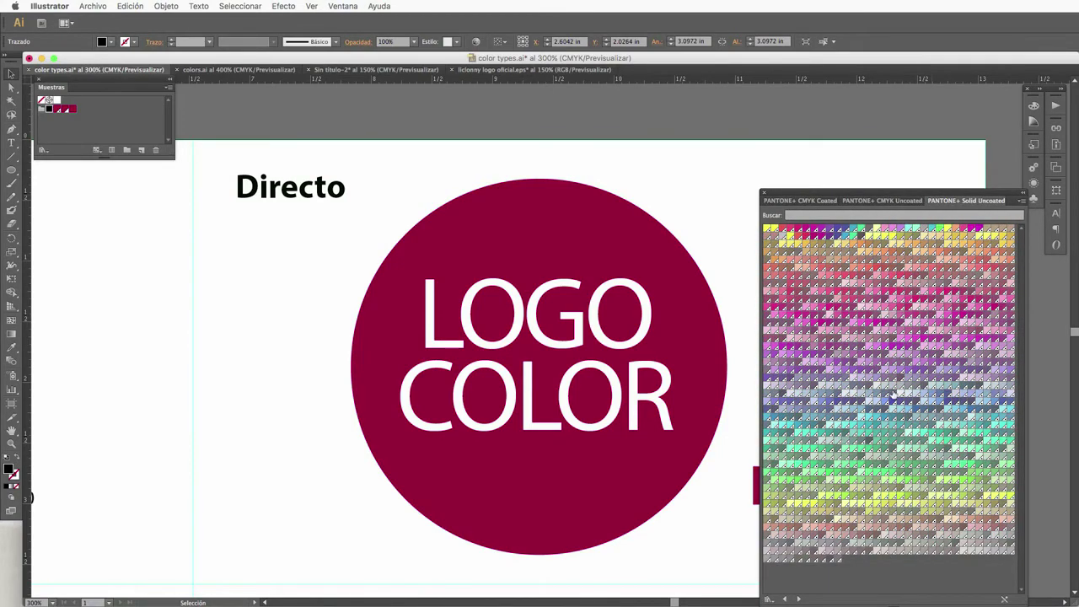
click(885, 312)
Step: Inspect the logo red and added Pantone swatch options without changes, then close the colour book
double_click(73, 111)
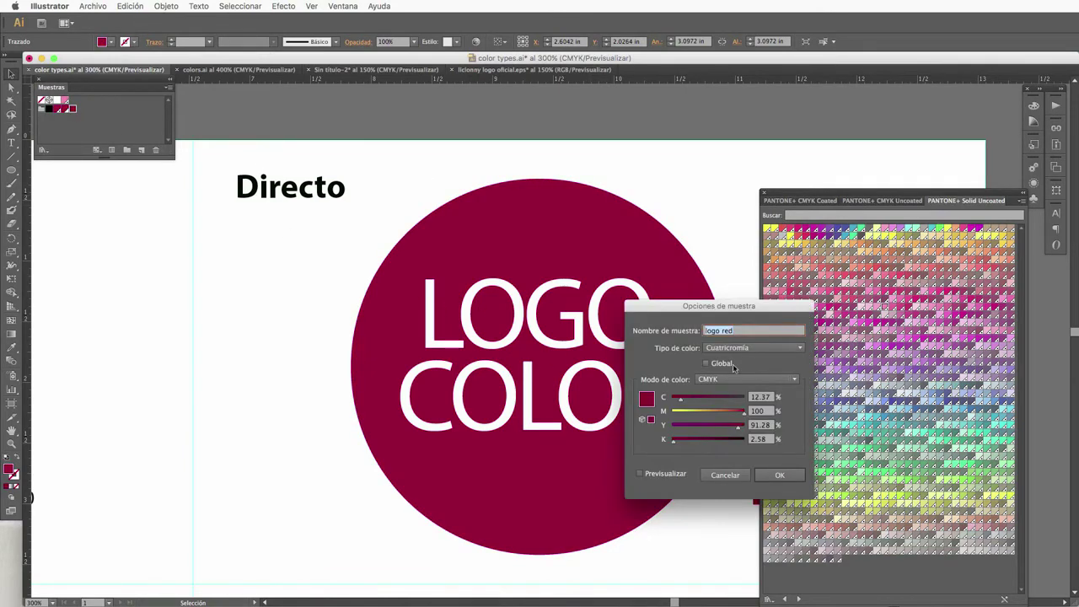
click(722, 476)
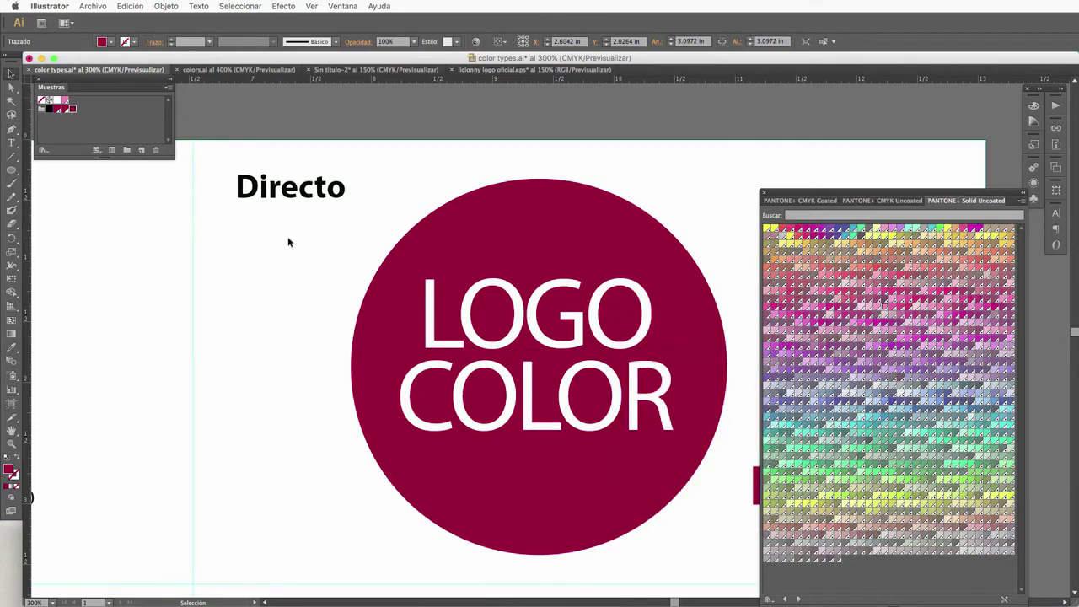
double_click(56, 108)
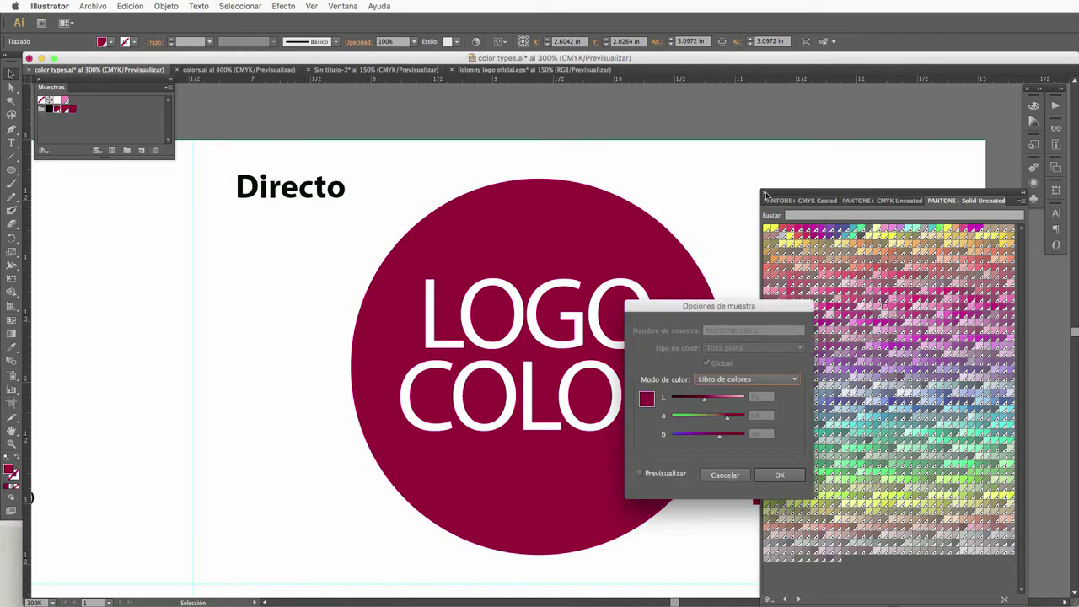
drag(736, 307, 304, 192)
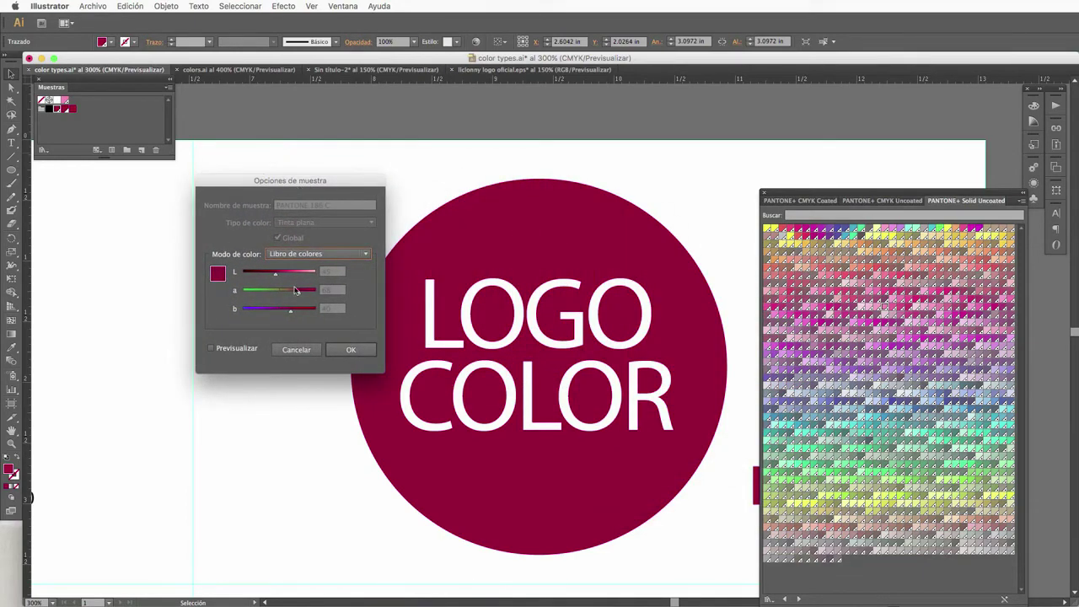
click(309, 255)
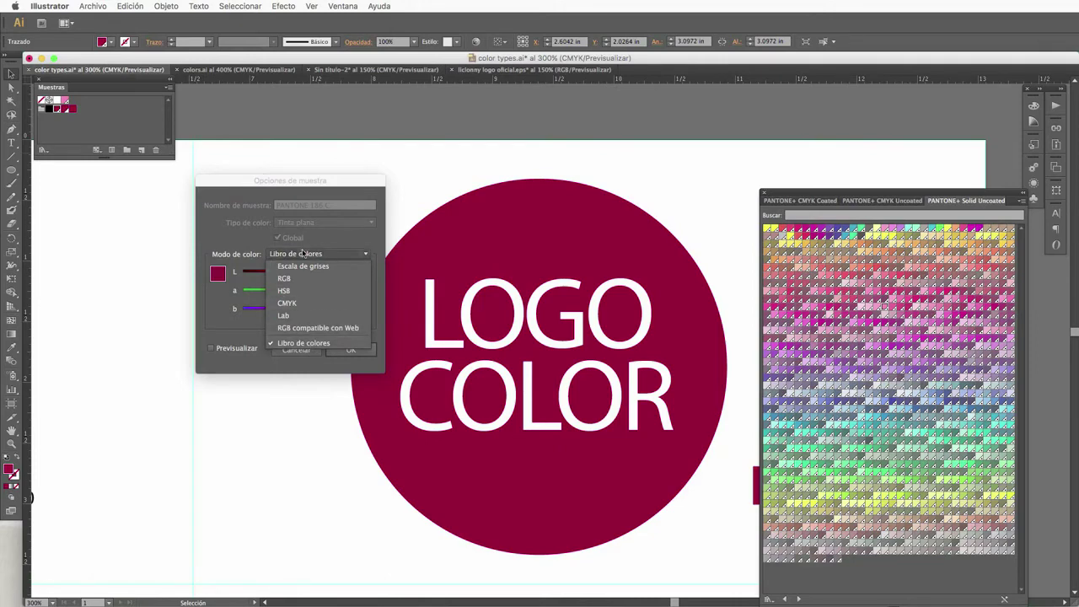
click(275, 240)
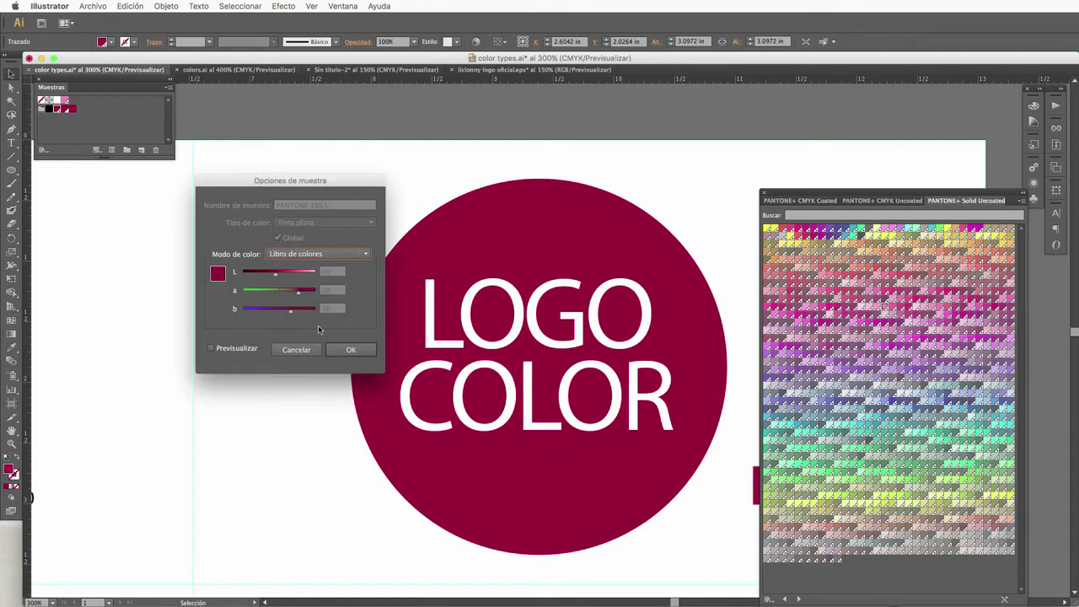
click(294, 350)
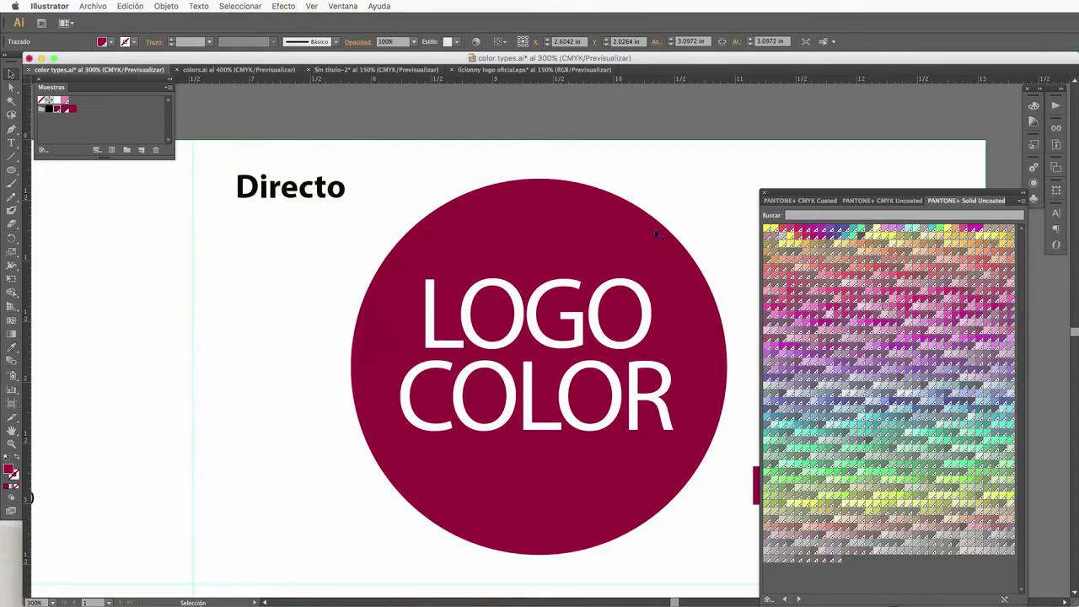
click(764, 196)
Step: Pan down to the CMYK logo and select its circle
mouse_move(193, 404)
mouse_down()
mouse_move(455, 369)
mouse_move(530, 211)
mouse_up()
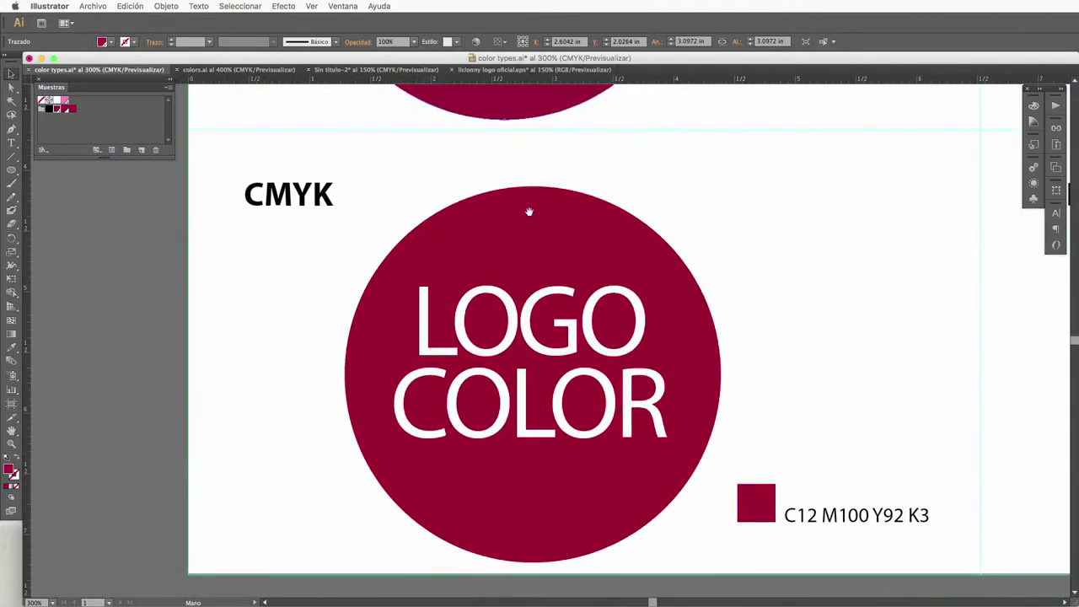
key(v)
click(529, 224)
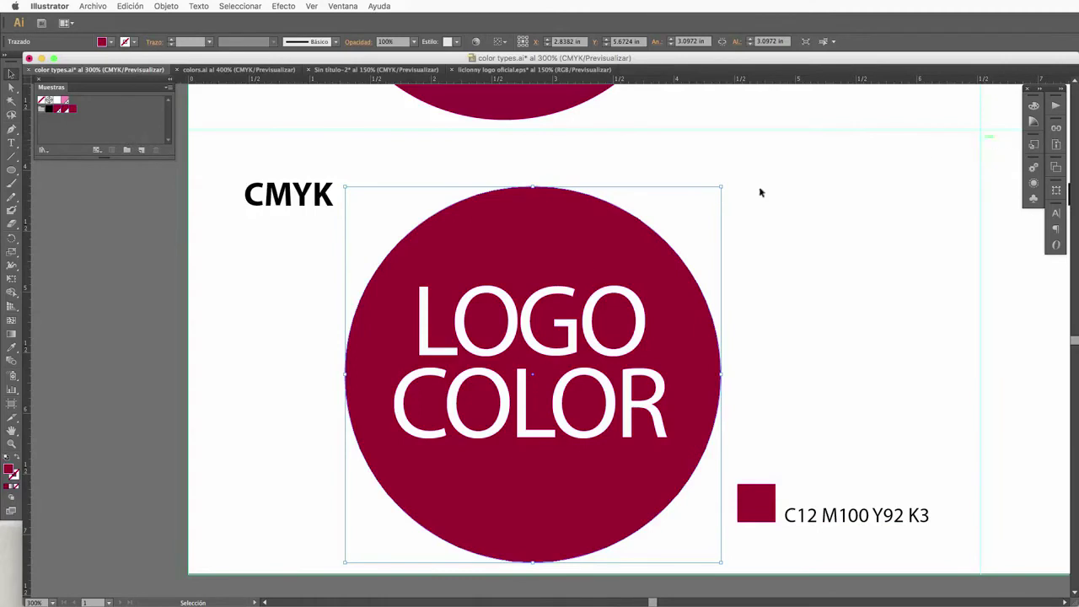
Step: Inspect the CMYK red swatch options, keeping Color Mode on CMYK (C12 M100 Y92 K3)
double_click(64, 111)
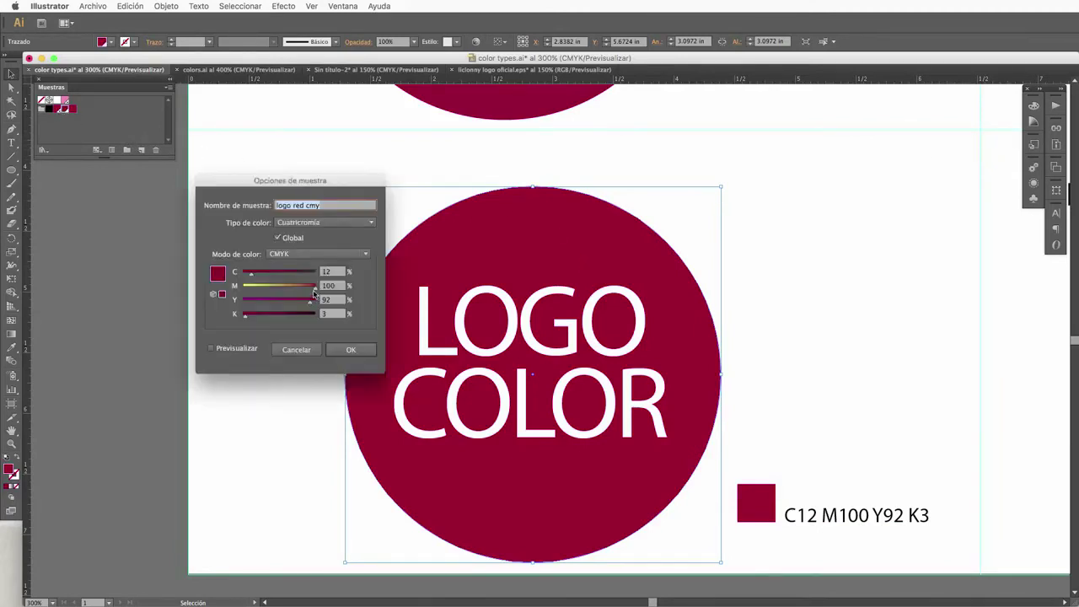
click(291, 223)
click(245, 241)
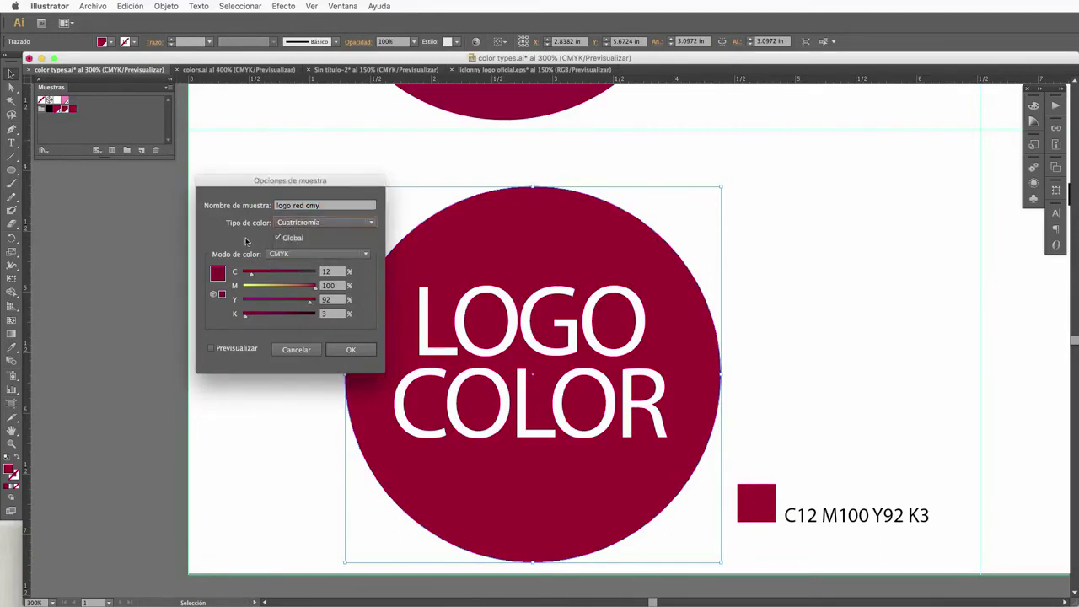
click(312, 254)
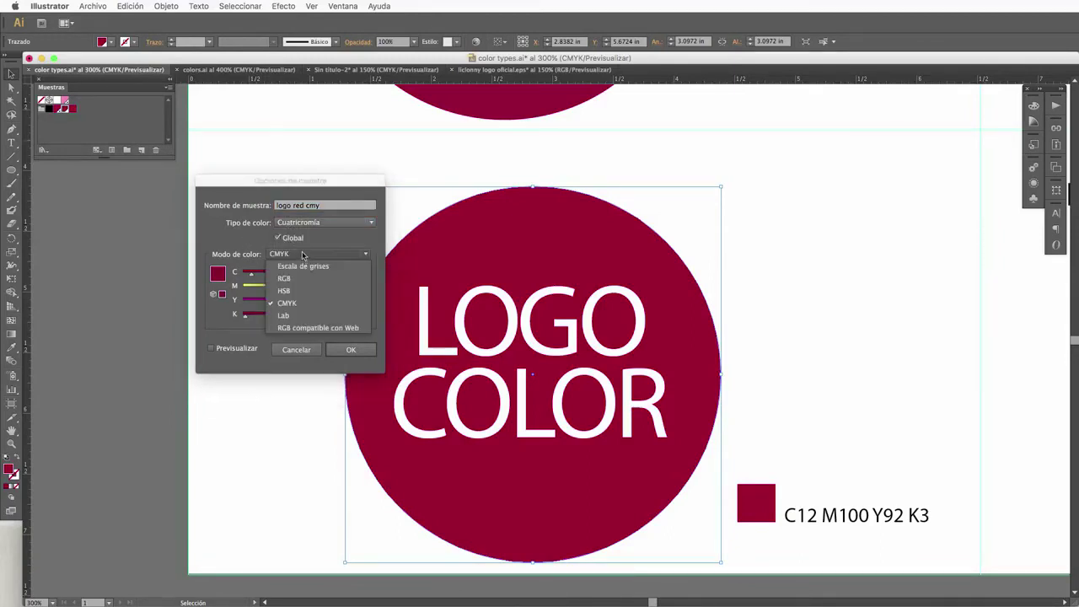
click(306, 304)
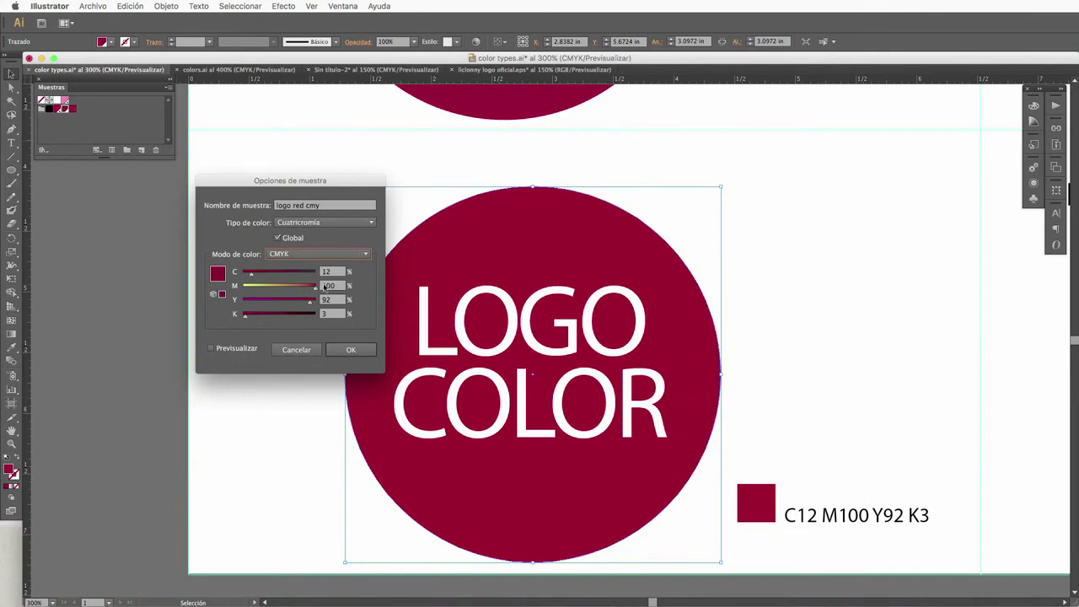
Step: Cancel the swatch options, pan to the RGB logo and select its circle
click(351, 349)
click(982, 335)
drag(804, 332, 599, 318)
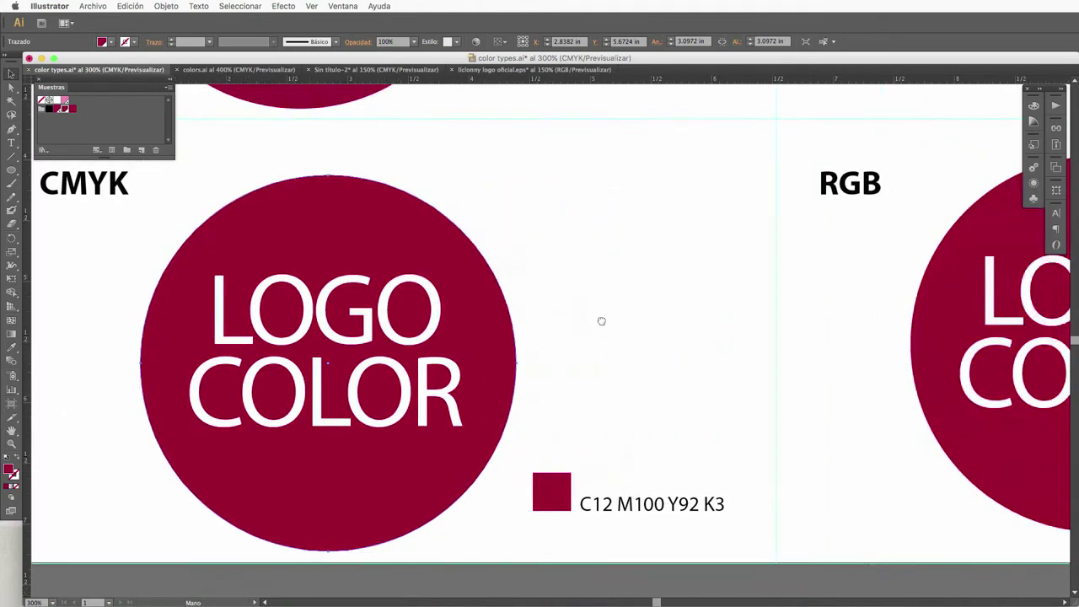
drag(837, 342, 537, 325)
drag(963, 316, 689, 354)
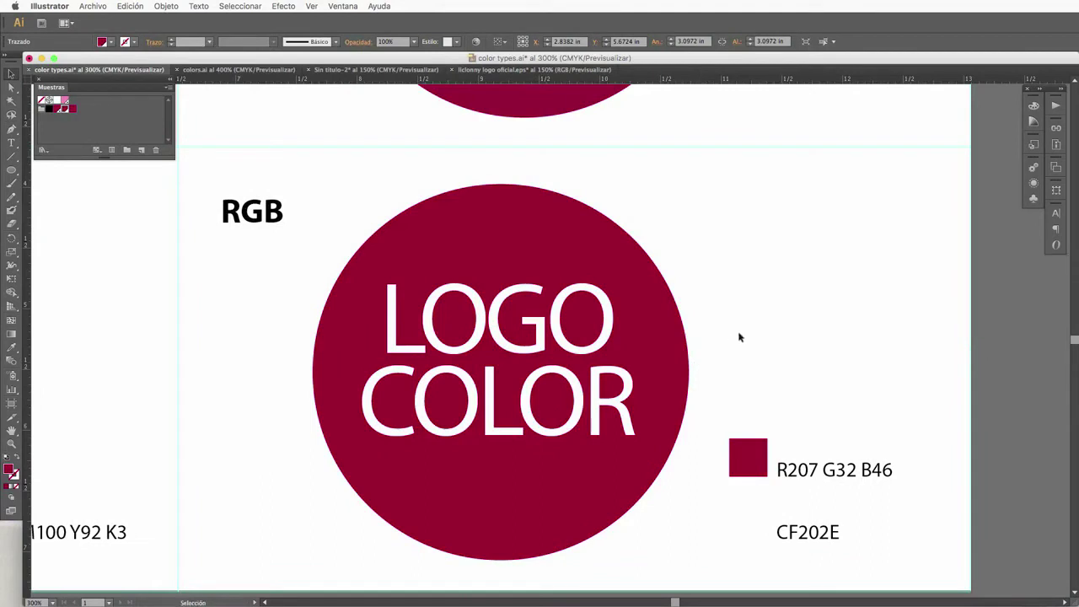
click(549, 236)
Step: View the RGB red swatch's options in Web Safe RGB mode, then cancel
click(55, 110)
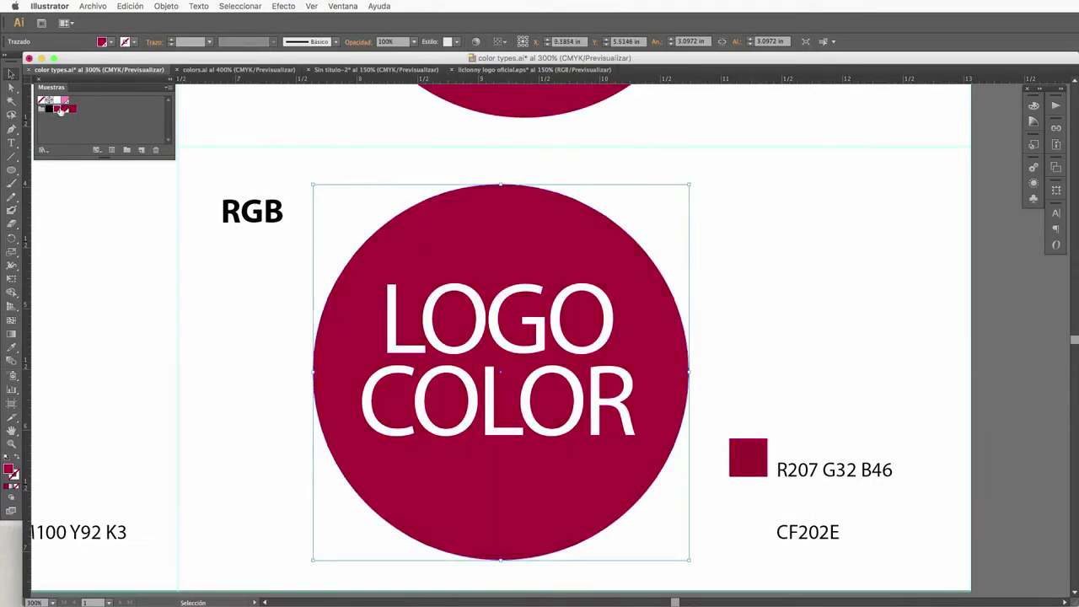
double_click(60, 110)
click(220, 254)
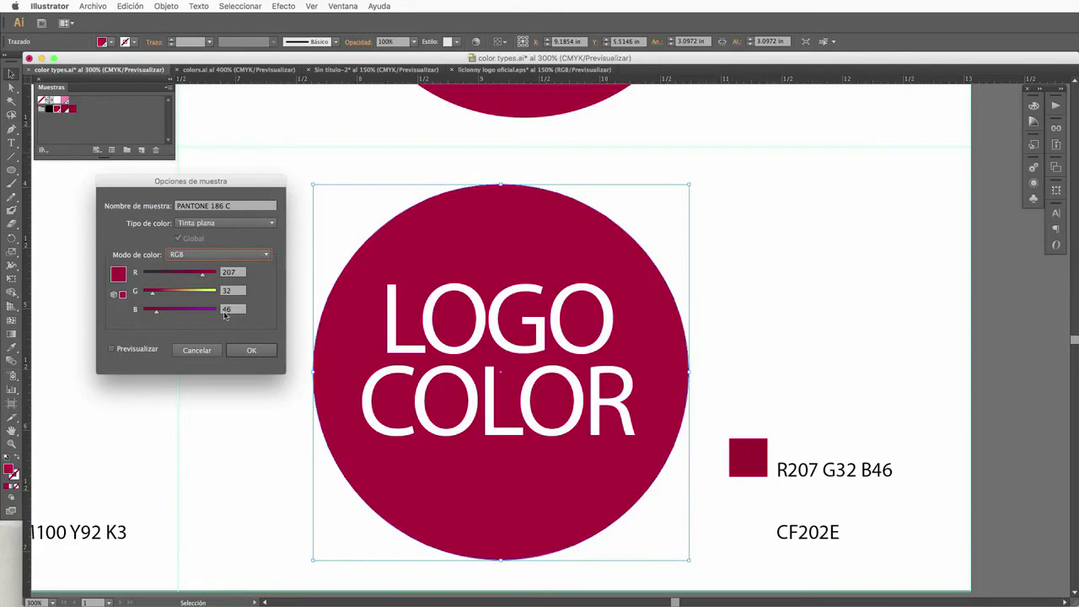
click(194, 254)
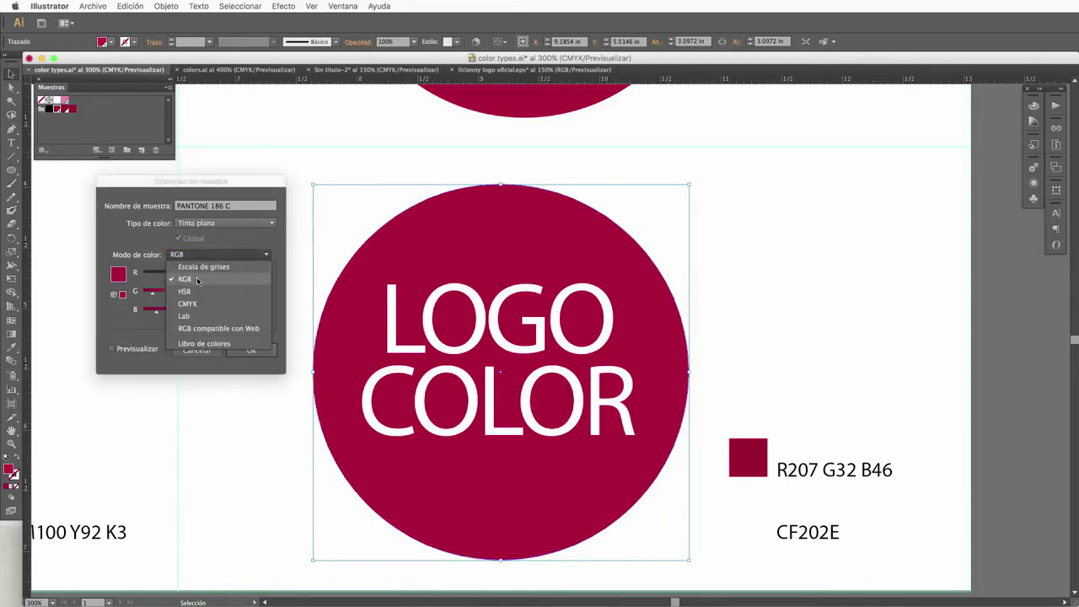
click(200, 328)
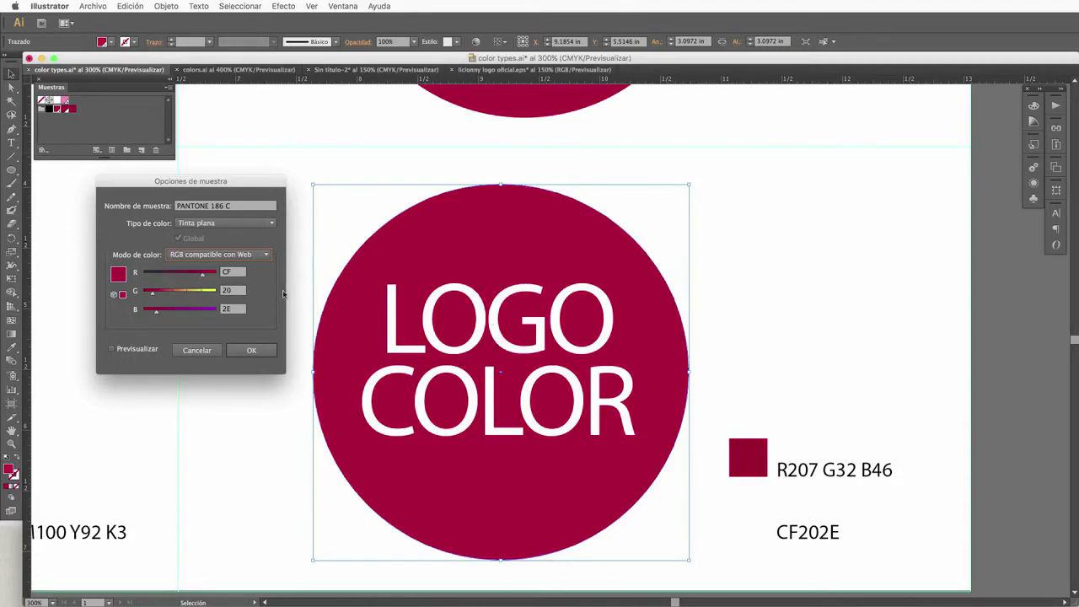
click(194, 351)
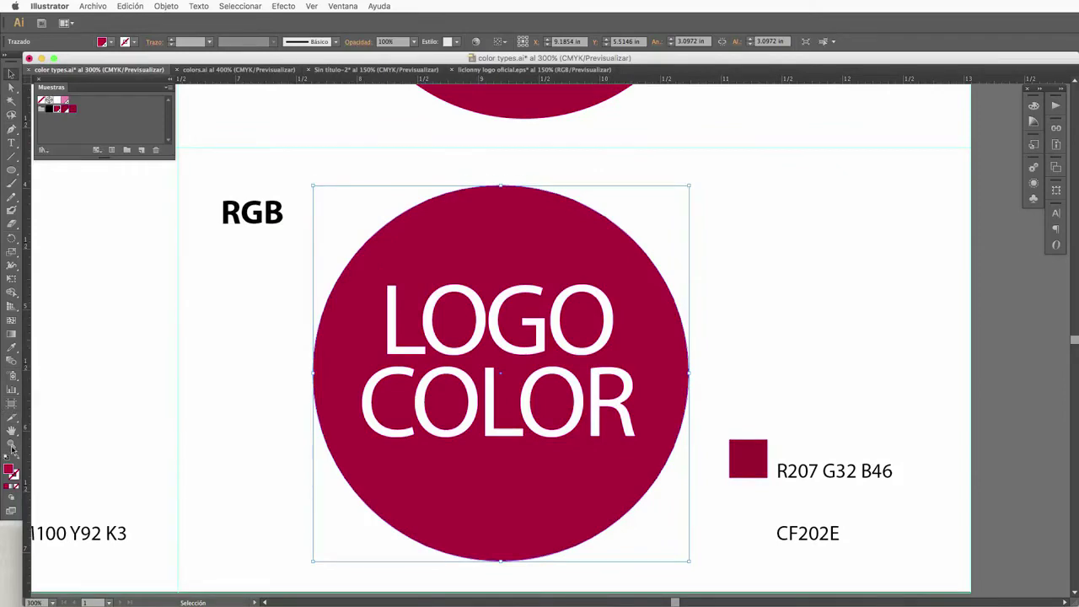
Step: Zoom out to all four logo variants, close Swatches, and switch to colors.ai
click(12, 445)
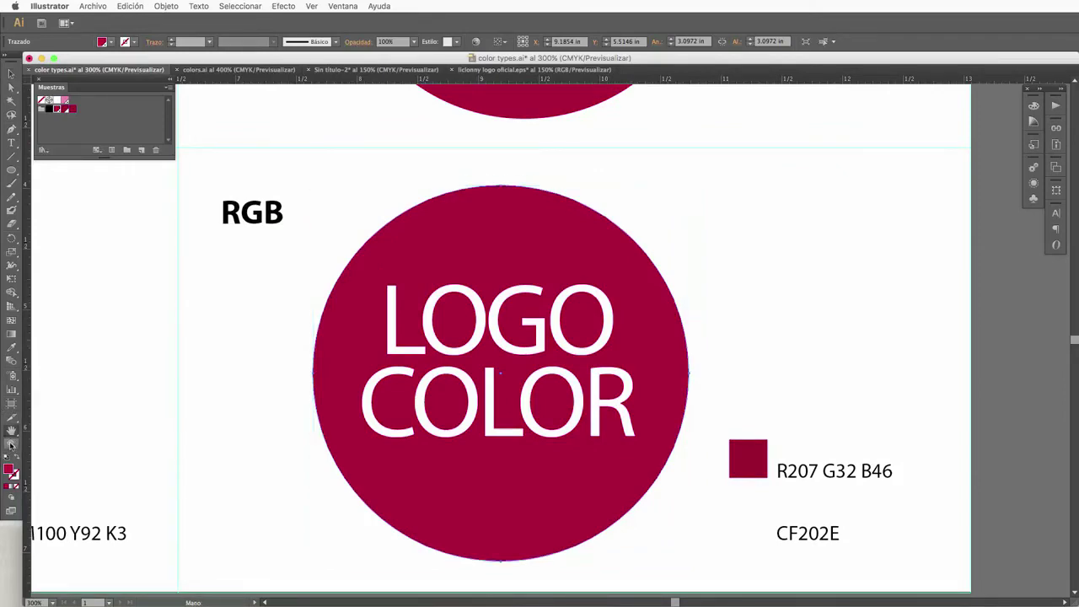
alt+click(355, 302)
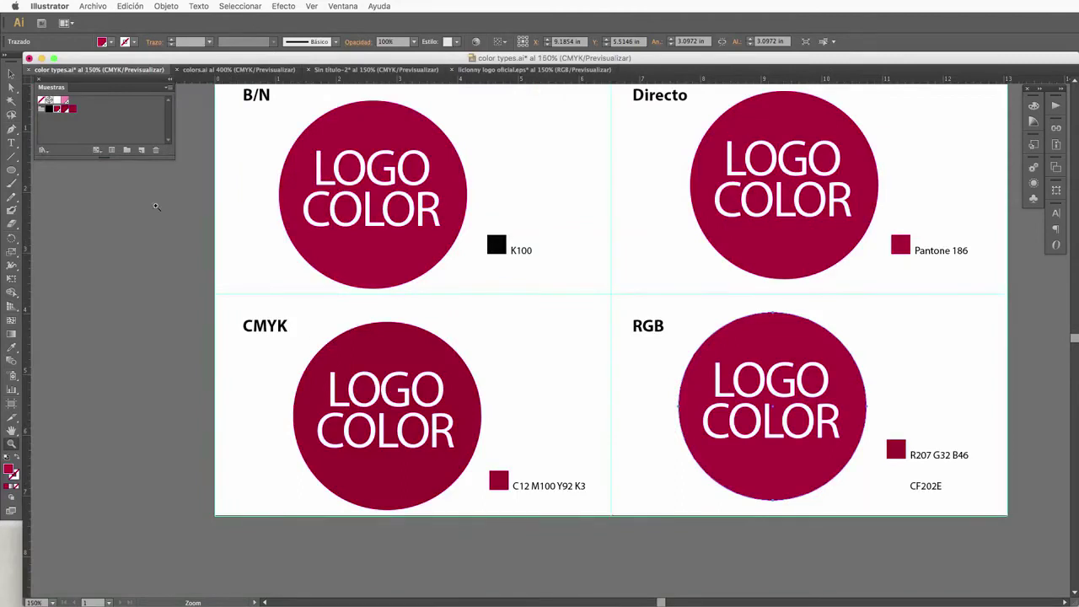
click(11, 74)
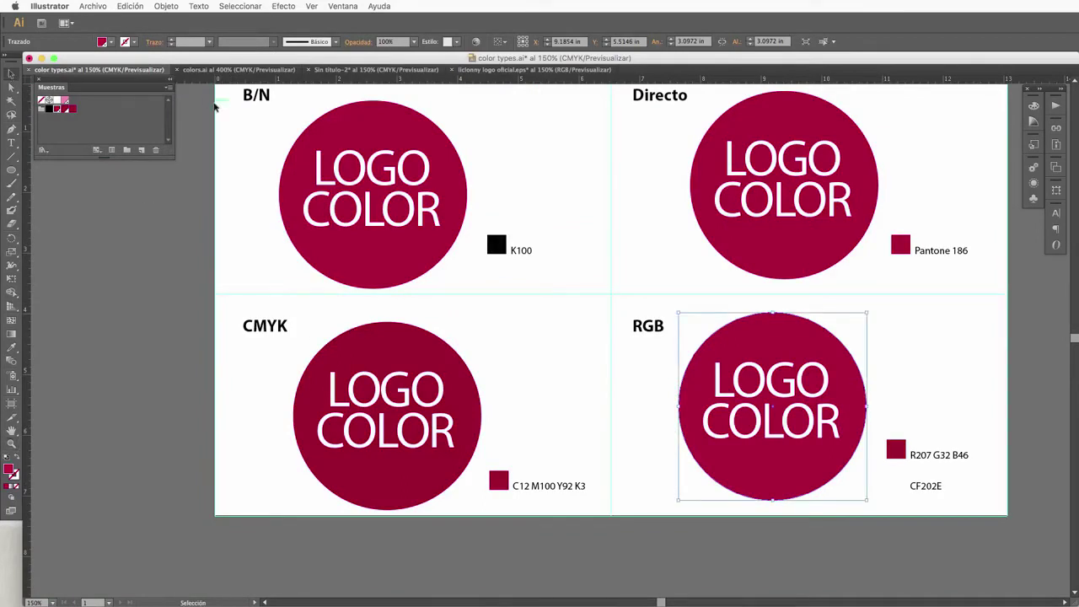
click(39, 82)
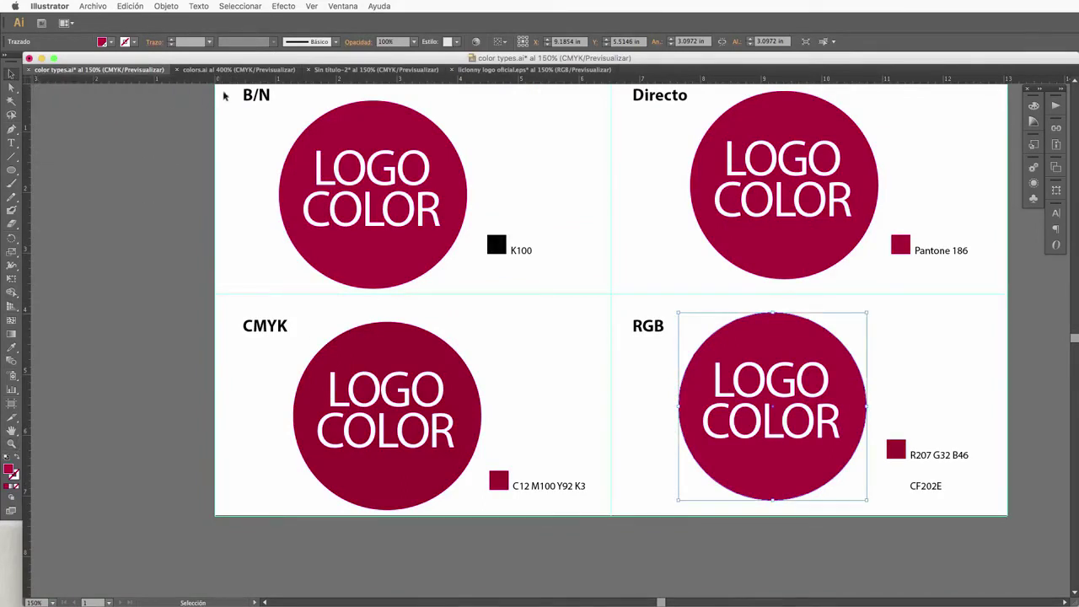
click(224, 70)
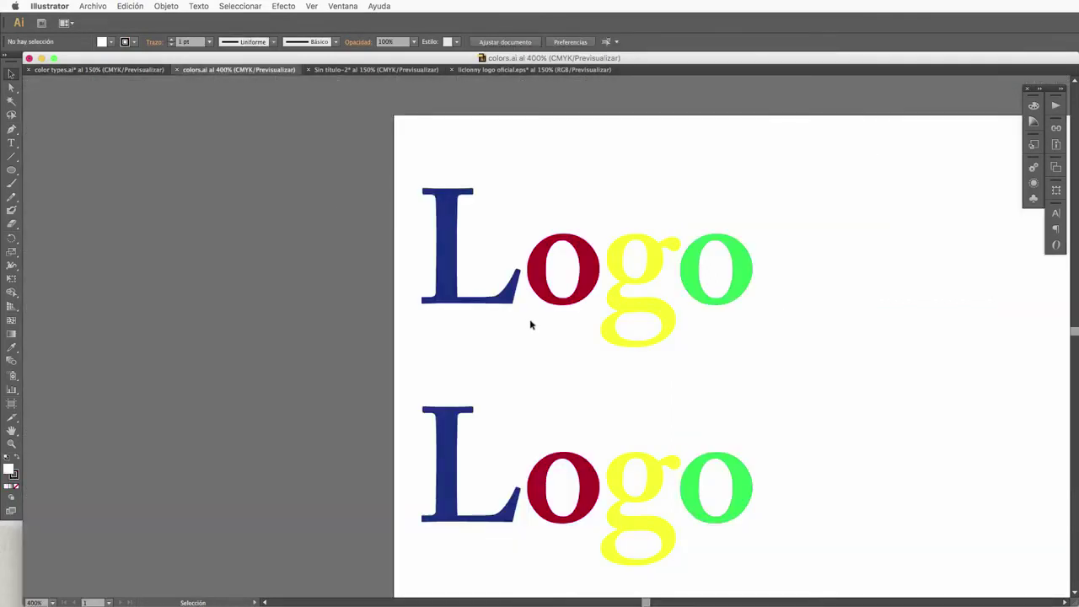
Step: Marquee-select the blue, red, yellow and green letters of the upper Logo word
click(585, 293)
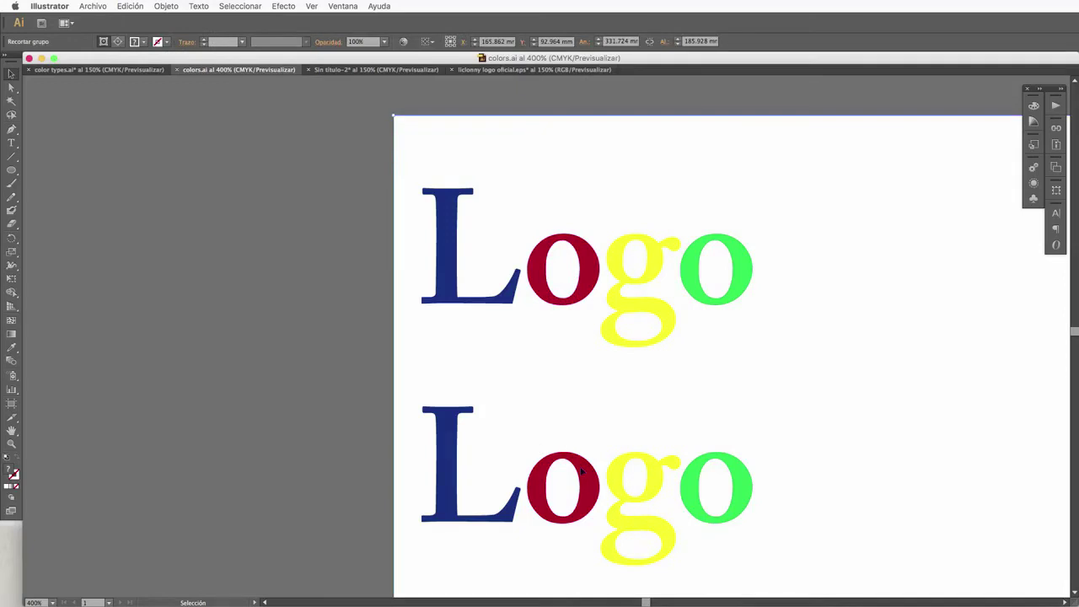
drag(394, 157, 796, 357)
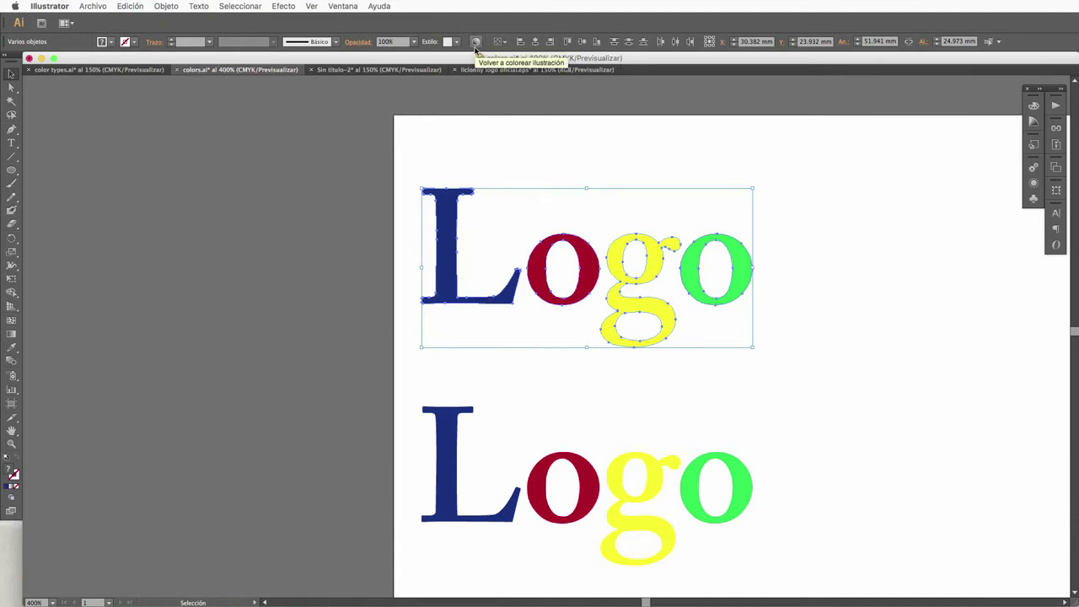
Step: Open Recolor Artwork for the upper Logo and check the yellow colourization method options
click(476, 44)
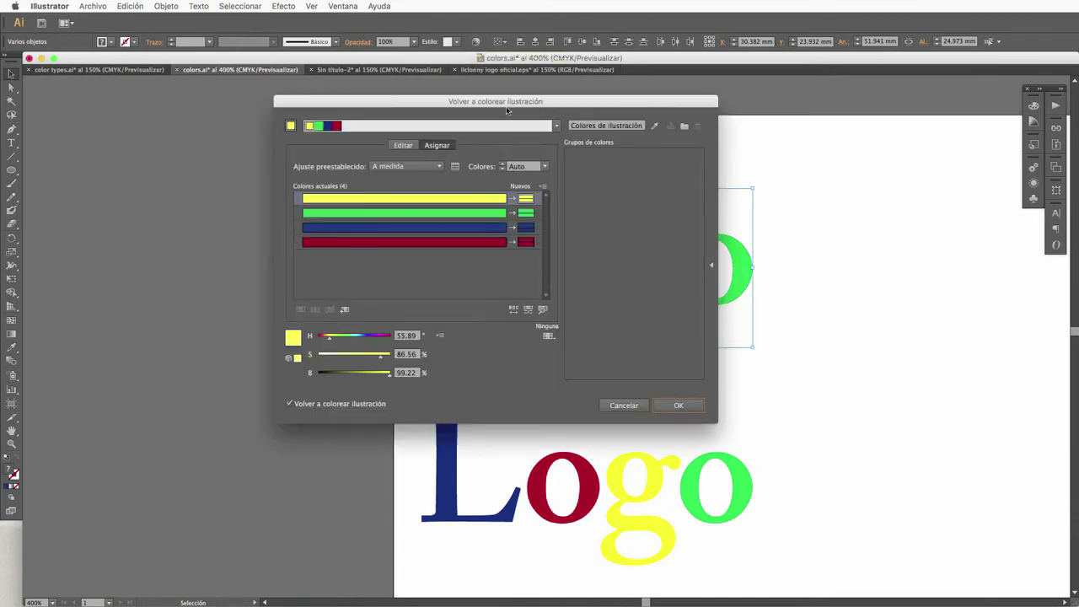
mouse_move(507, 110)
mouse_down()
mouse_move(1002, 249)
mouse_move(440, 209)
mouse_up()
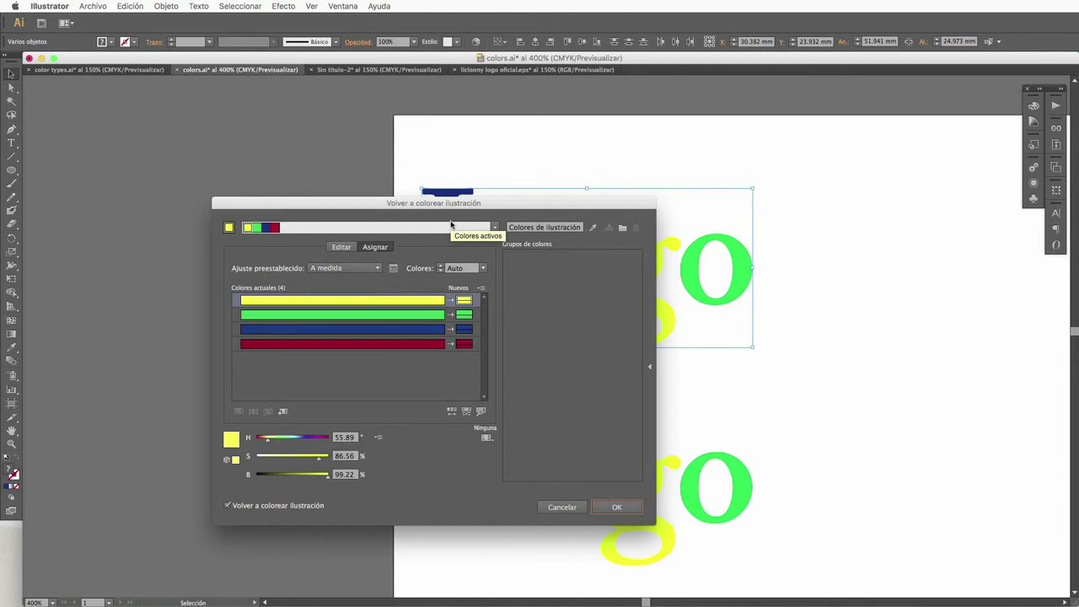
drag(443, 204, 265, 194)
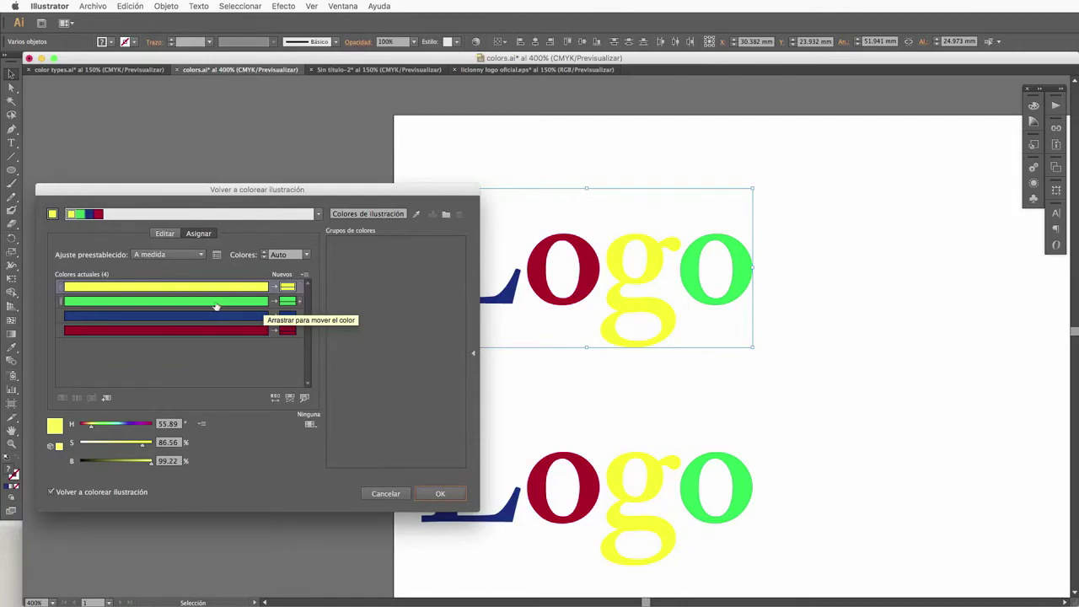
click(299, 289)
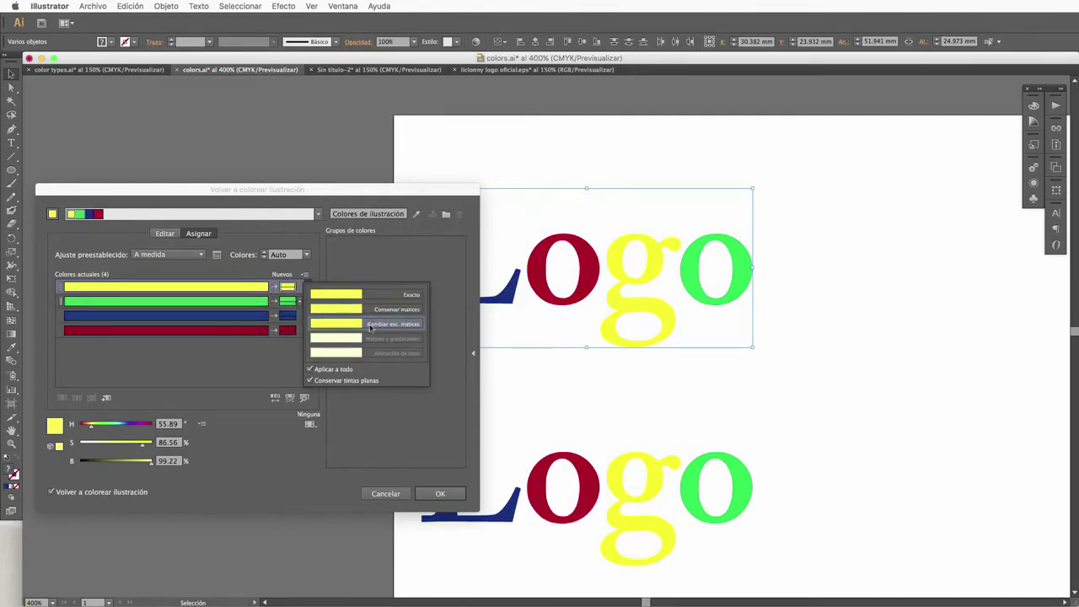
click(221, 340)
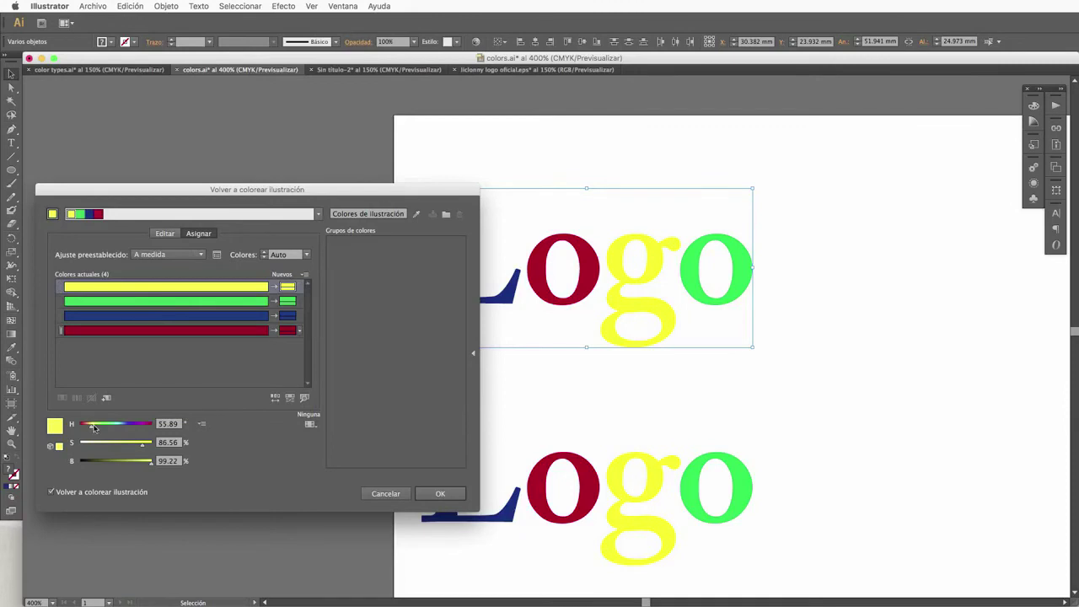
Step: Trial a hue shift of the yellow g toward blue, then reset it to yellow
drag(93, 425, 128, 425)
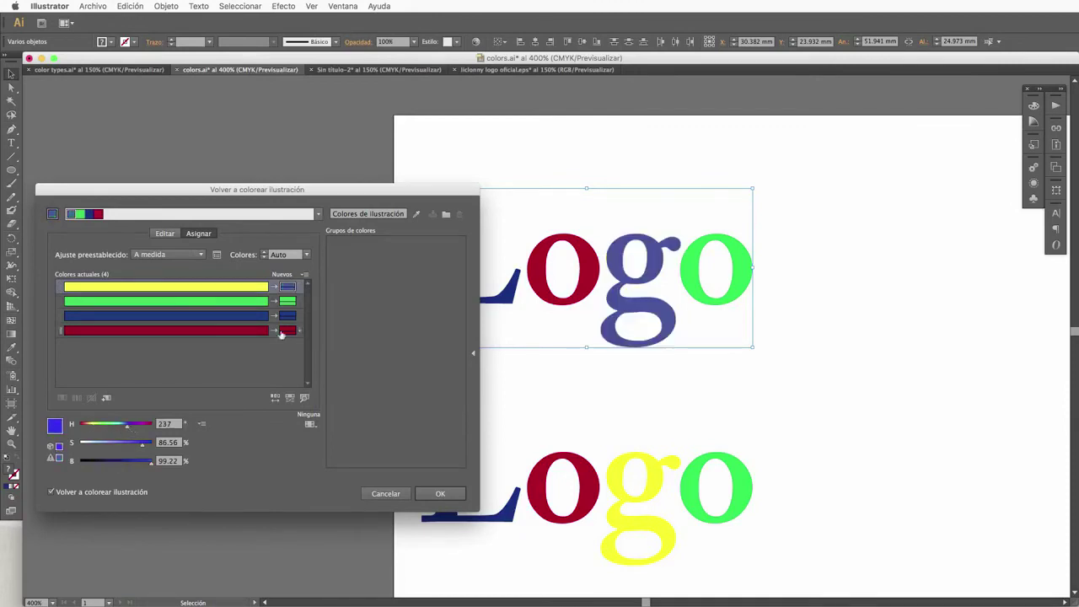
drag(323, 194, 281, 107)
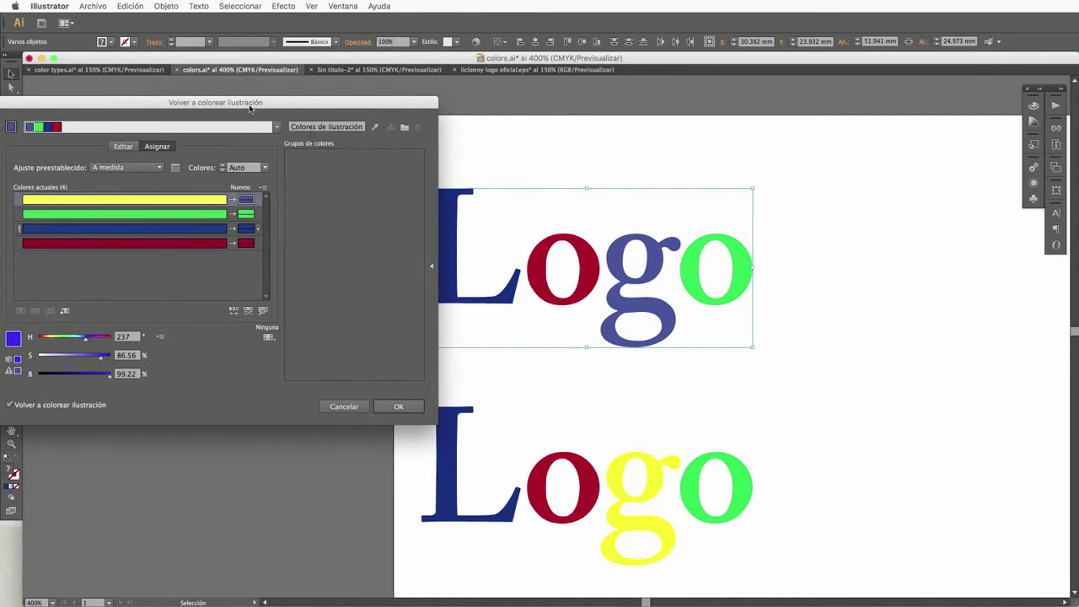
drag(251, 107, 333, 177)
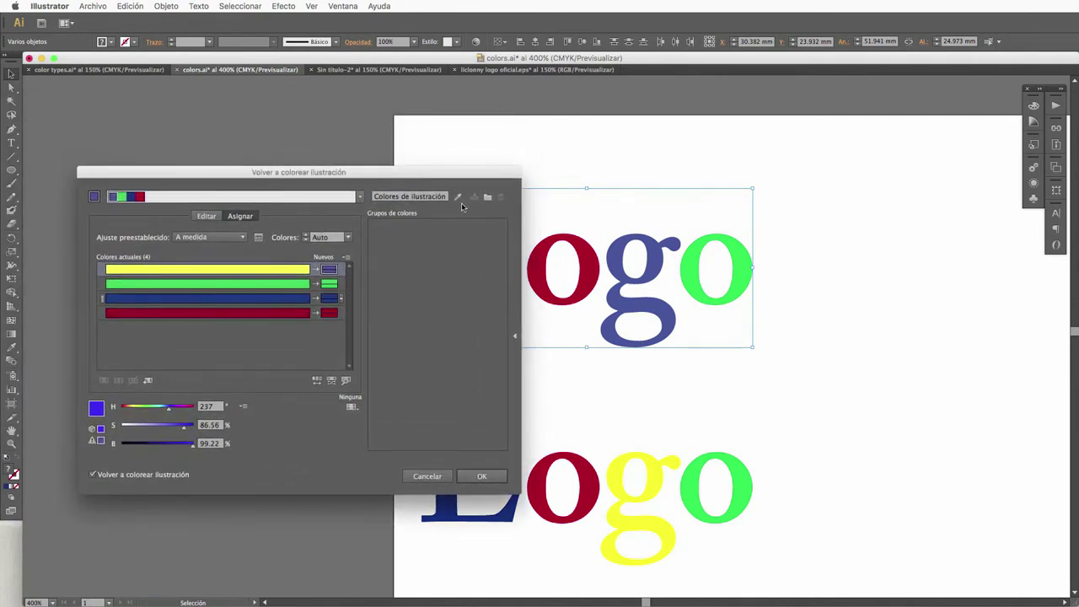
click(458, 198)
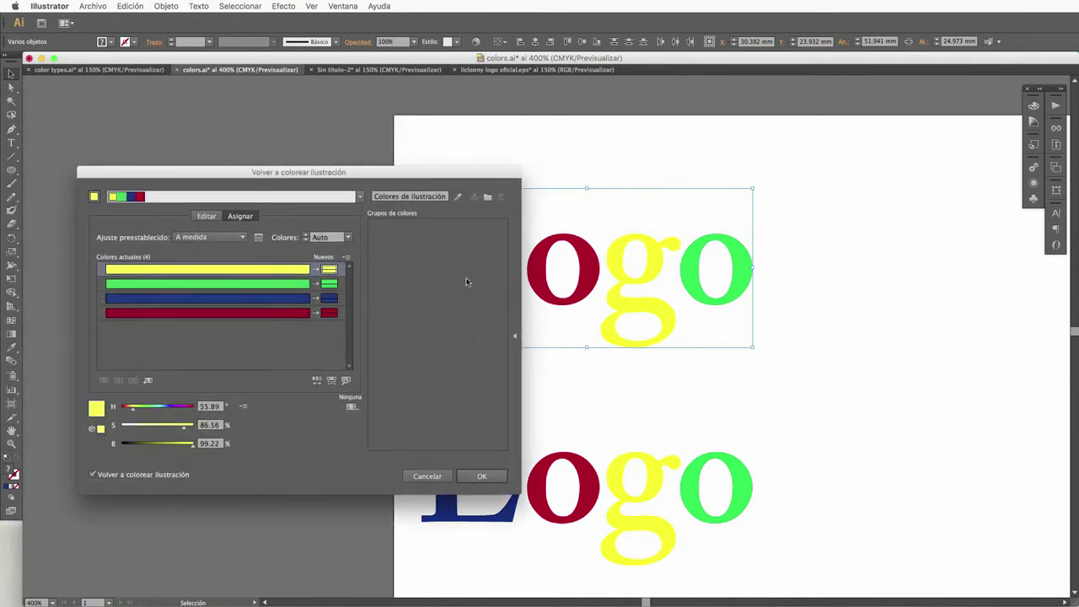
drag(412, 177, 373, 154)
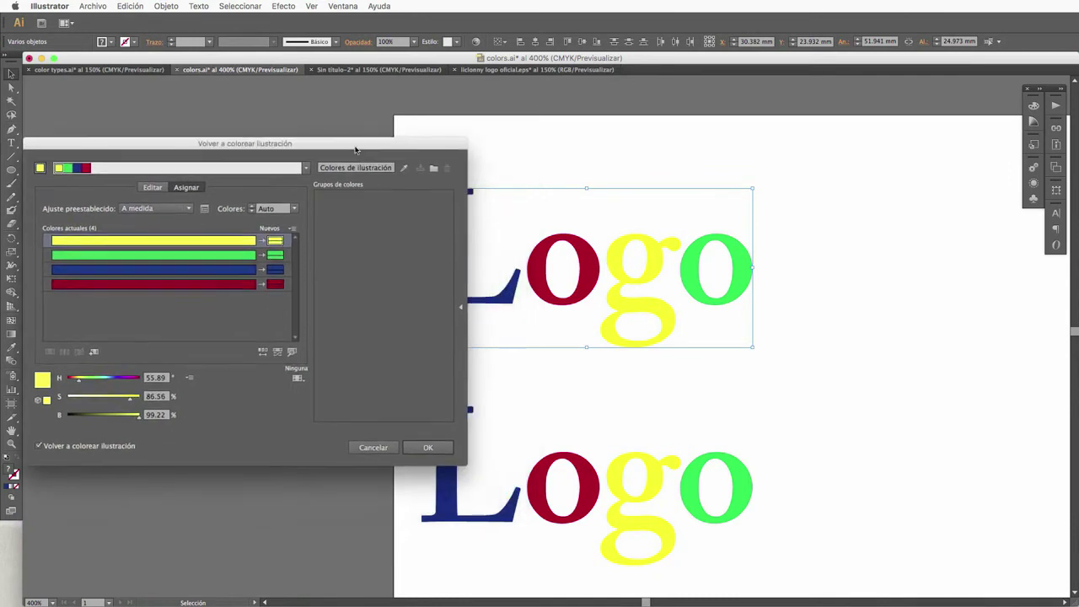
click(214, 245)
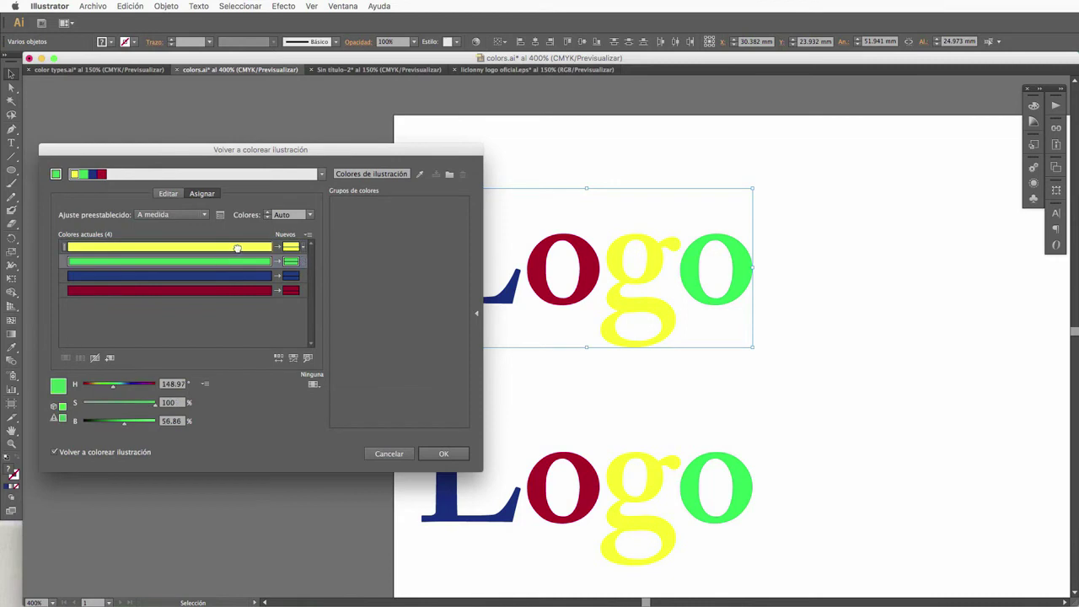
drag(222, 264, 237, 249)
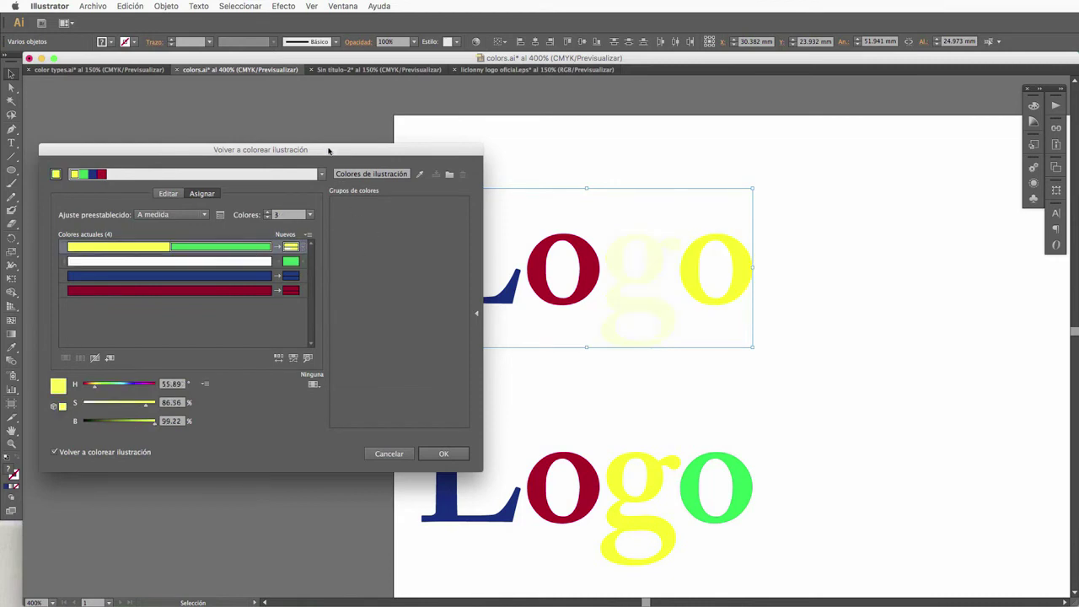
drag(329, 150, 303, 99)
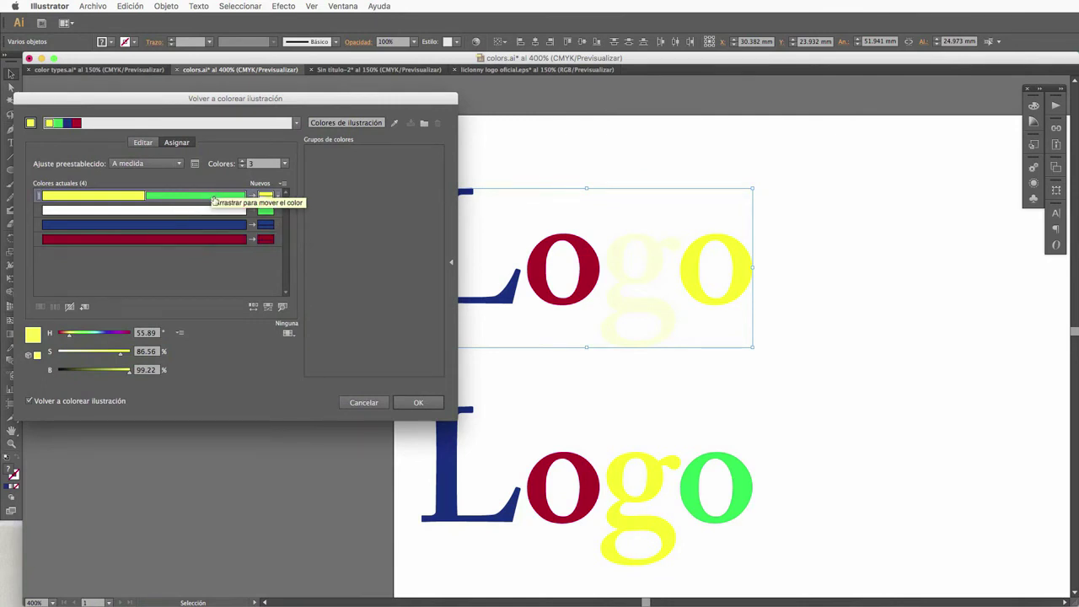
drag(223, 197, 213, 210)
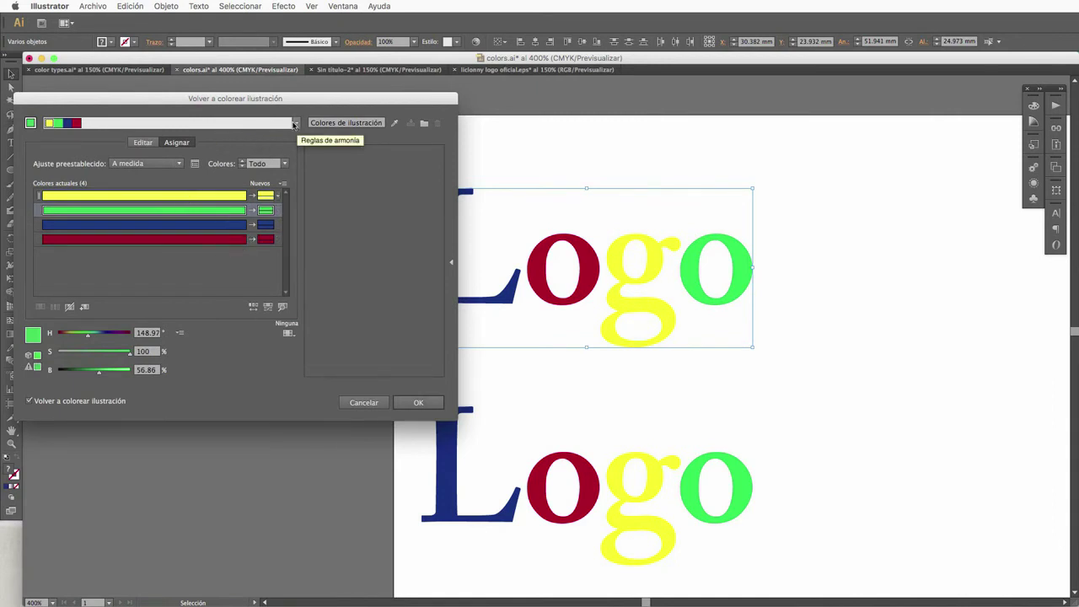
Step: Apply the Tríada 2 harmony rule to the upper Logo and select the green colour's replacement
click(294, 125)
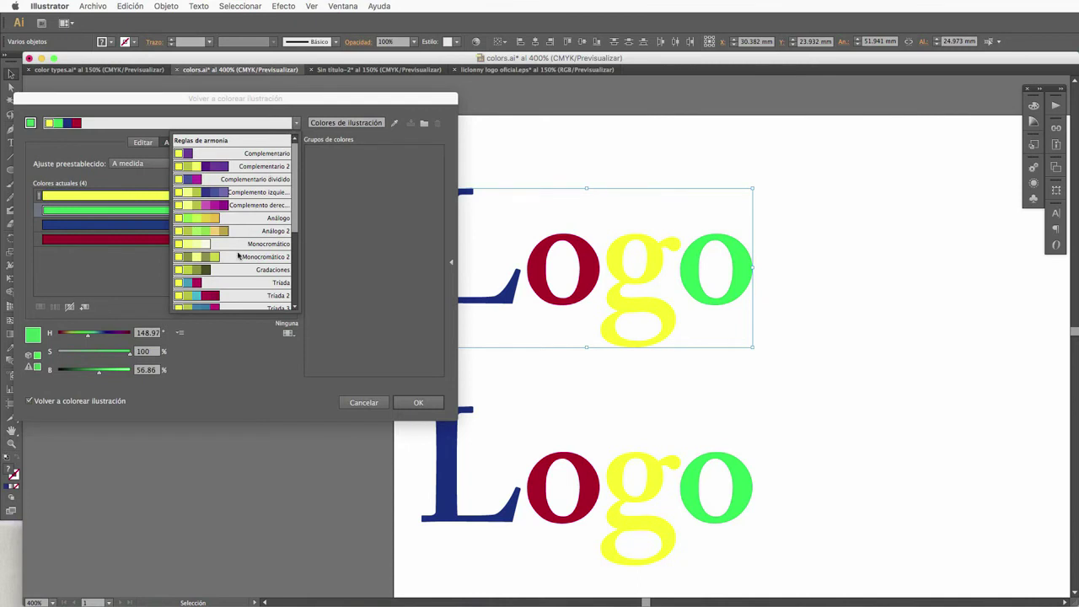
click(215, 297)
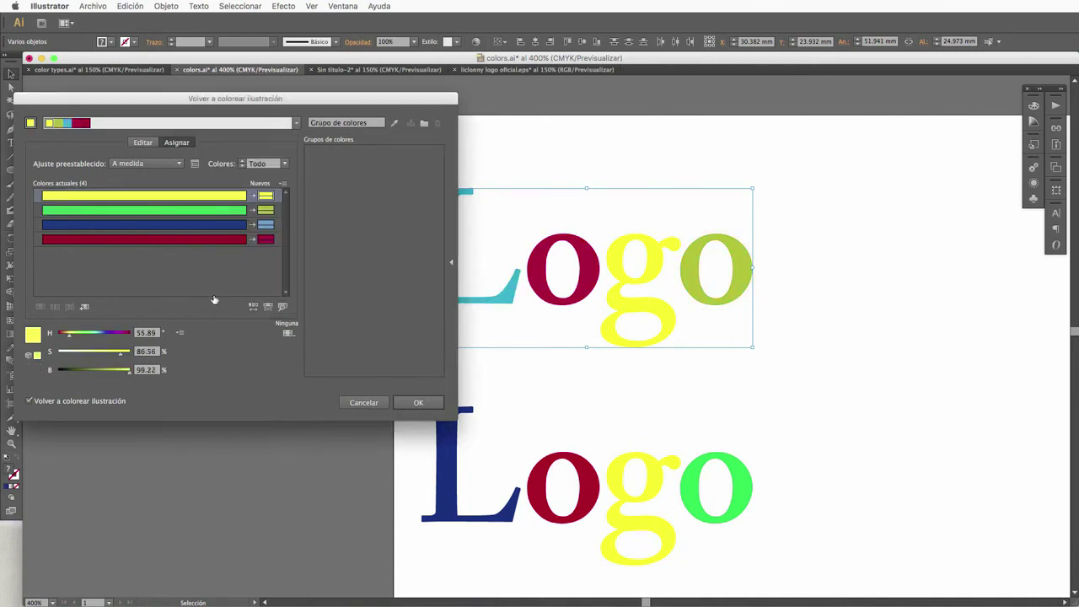
mouse_move(237, 105)
mouse_down()
mouse_move(330, 184)
mouse_move(287, 184)
mouse_up()
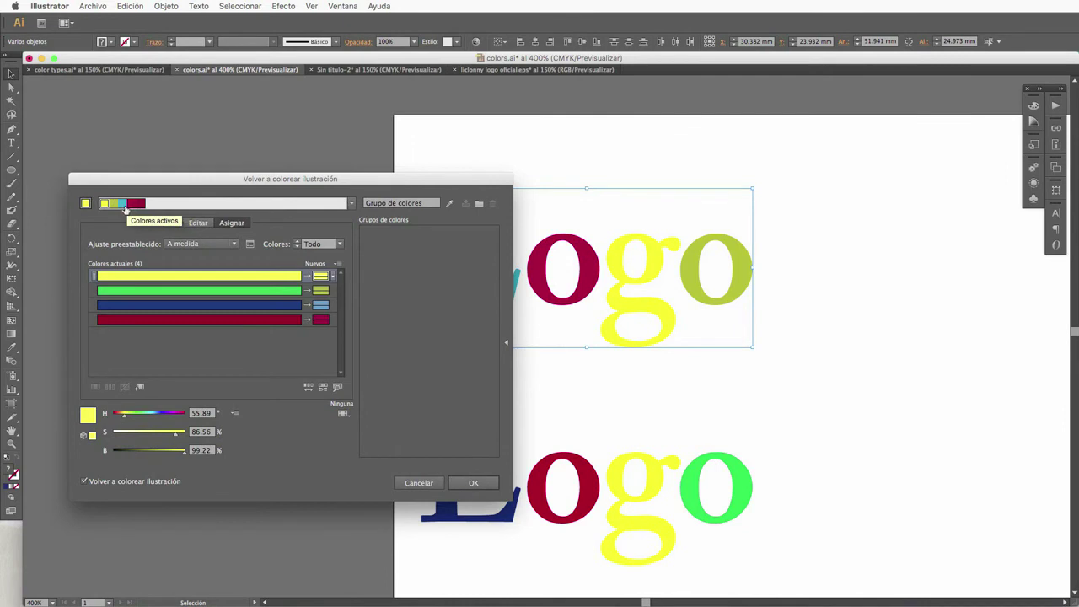
click(333, 293)
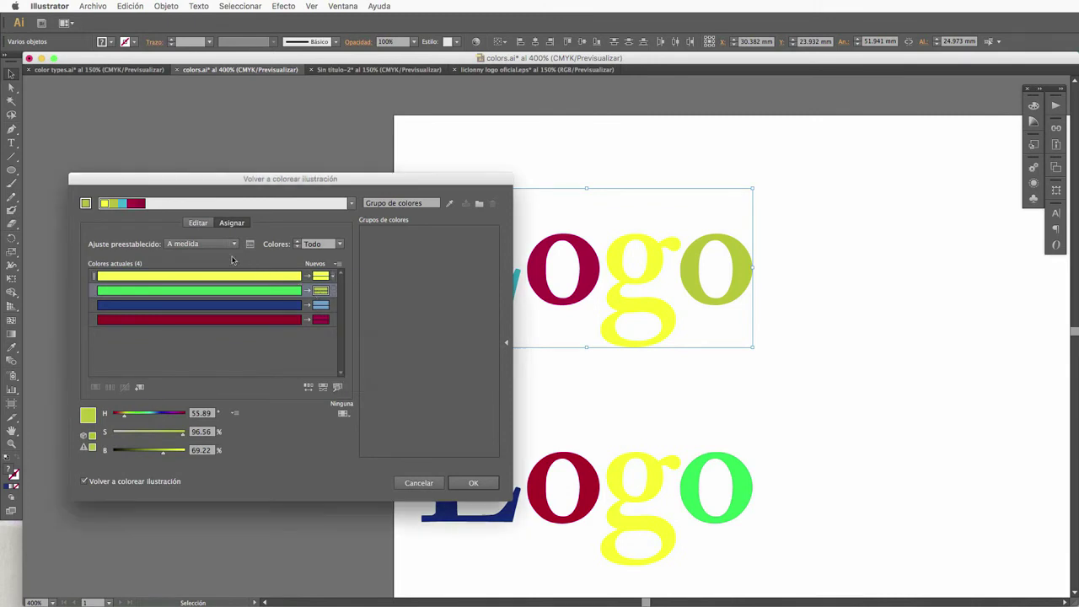
Step: Replace the green row's new colour with purple so the upper Logo's last o turns purple
double_click(320, 293)
text(A8268C)
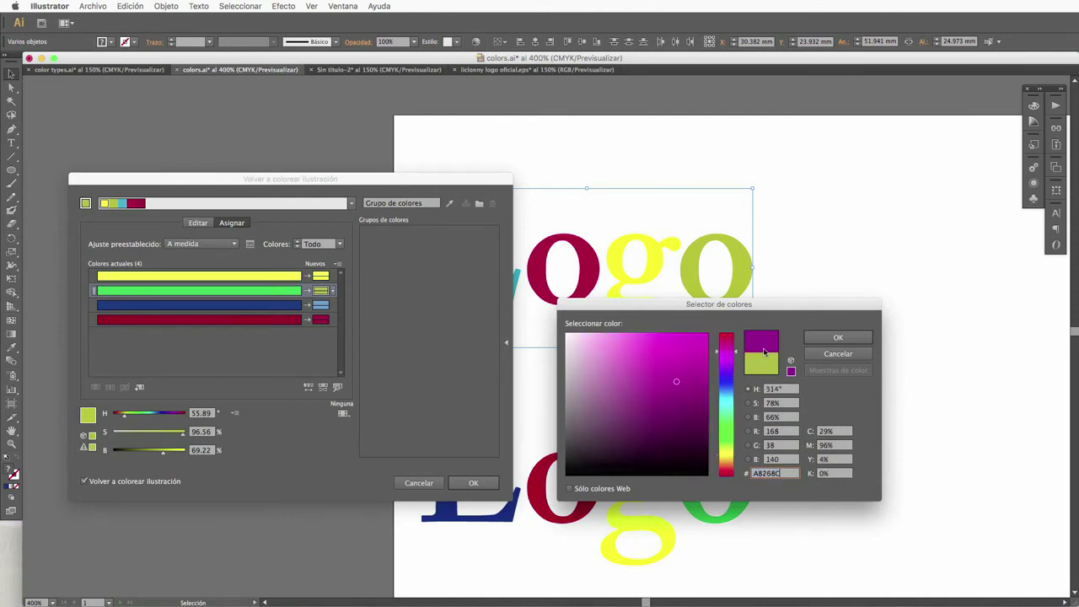
click(838, 337)
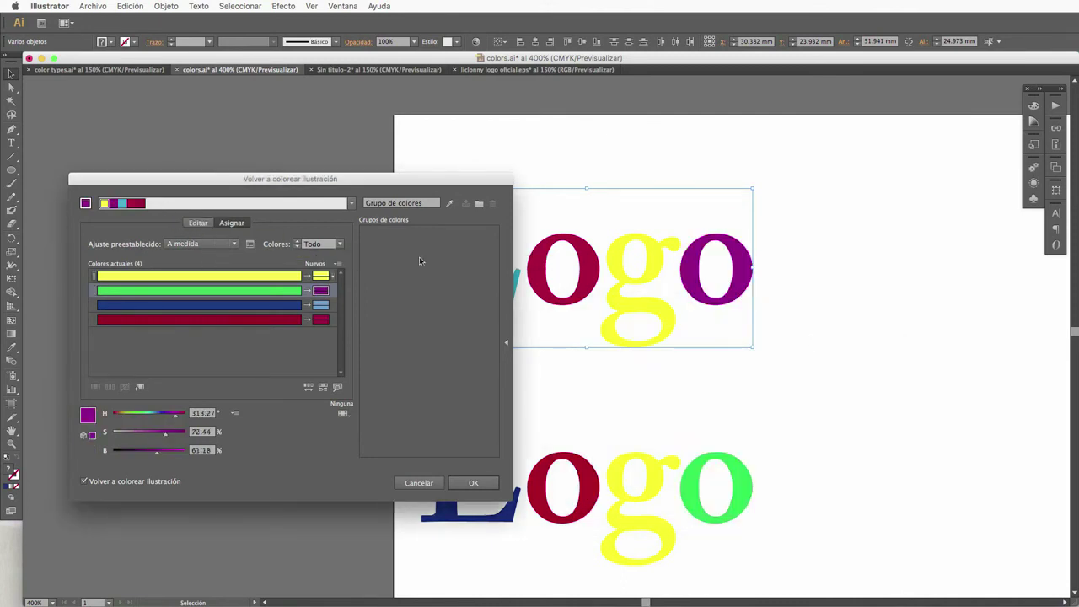
mouse_move(459, 185)
mouse_down()
mouse_move(402, 146)
mouse_move(400, 119)
mouse_up()
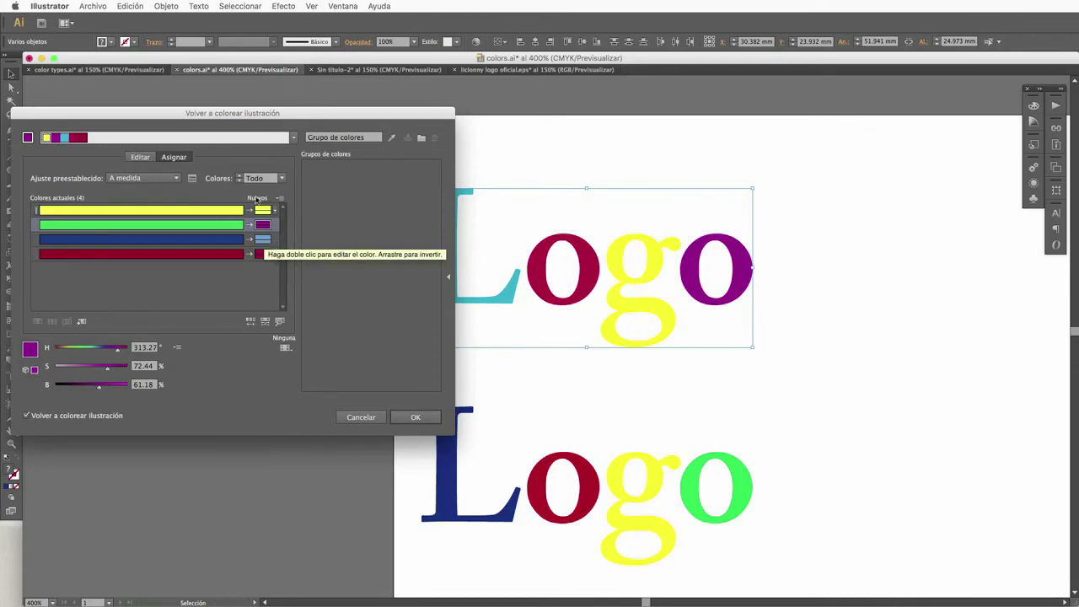
Step: Save the current colours as a new colour group and revert the logo to its original colours
click(420, 137)
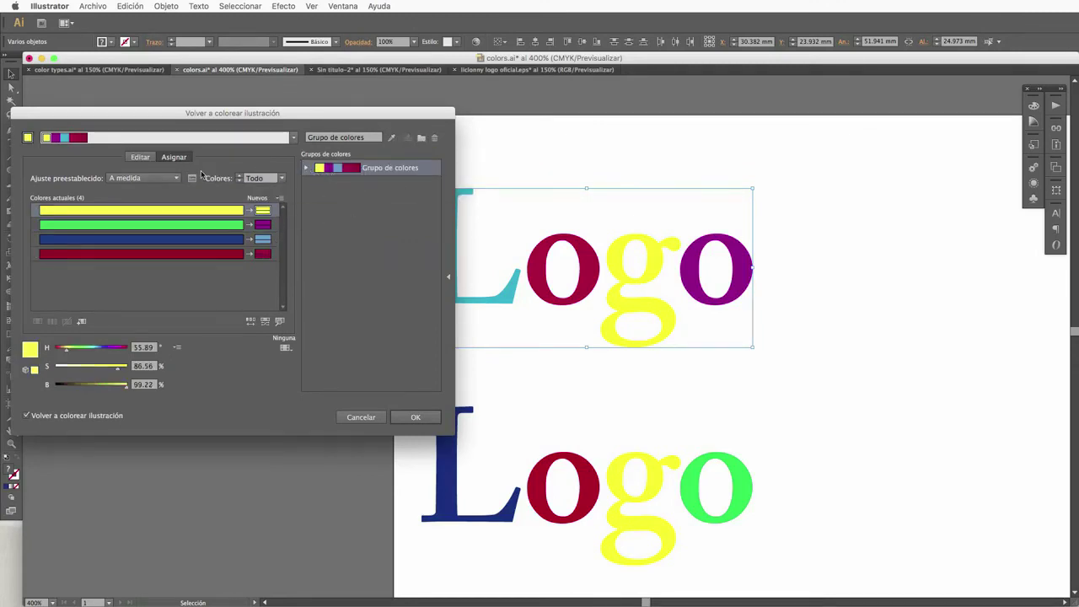
click(391, 138)
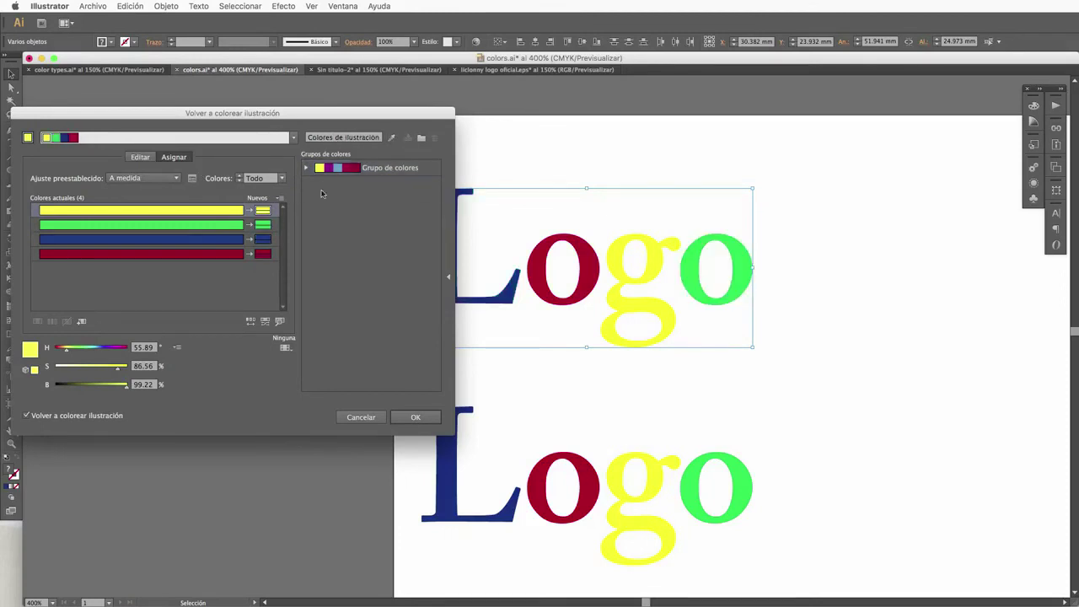
click(293, 139)
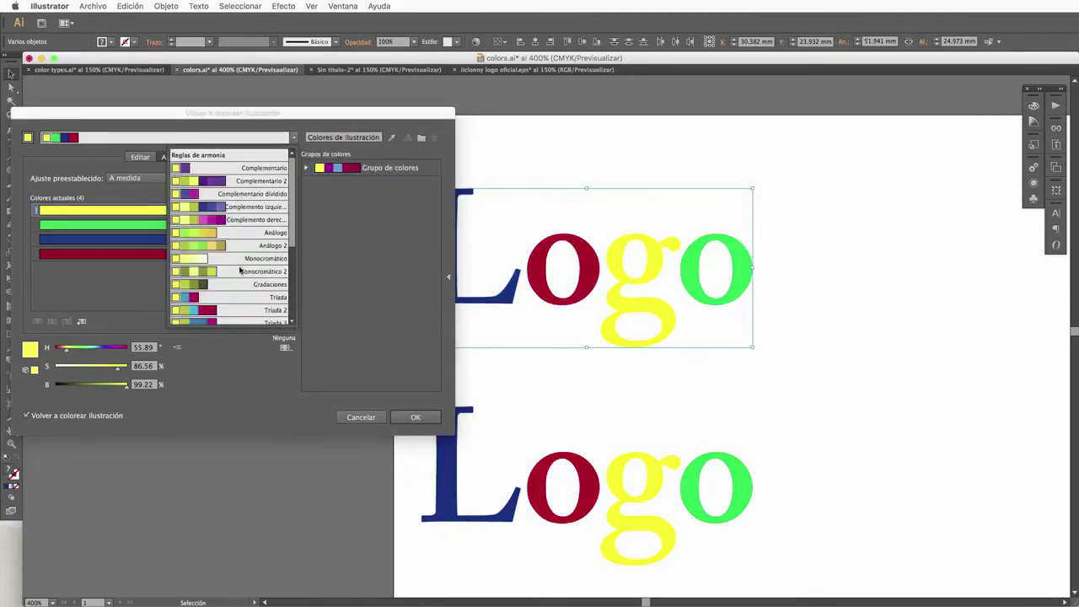
scroll(224, 276, down, 3)
scroll(225, 277, down, 3)
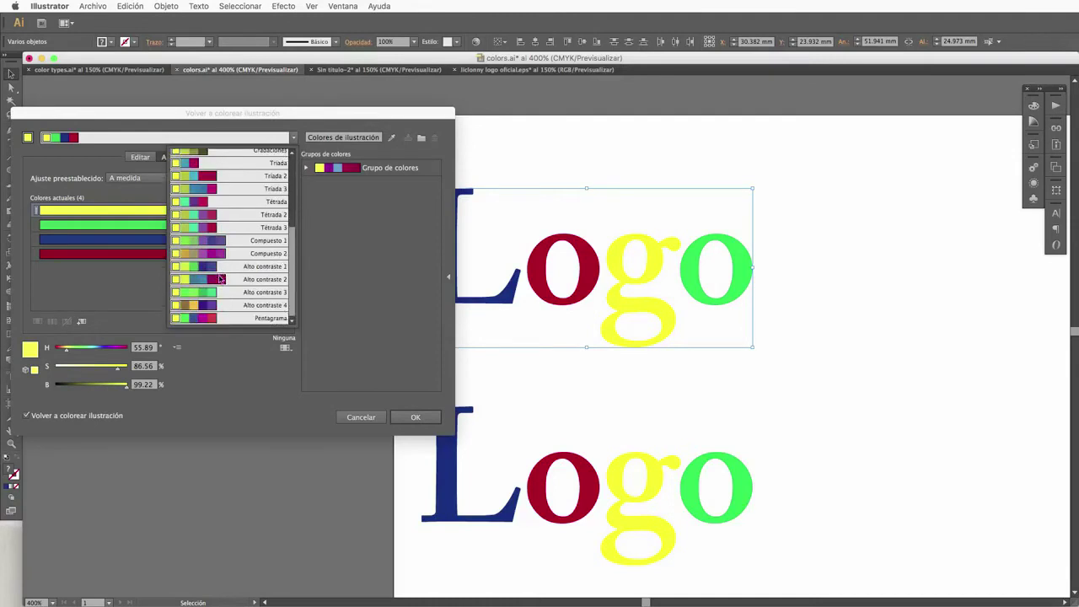
click(80, 263)
Step: Select the red colour and browse the harmony rules list without choosing one
click(115, 254)
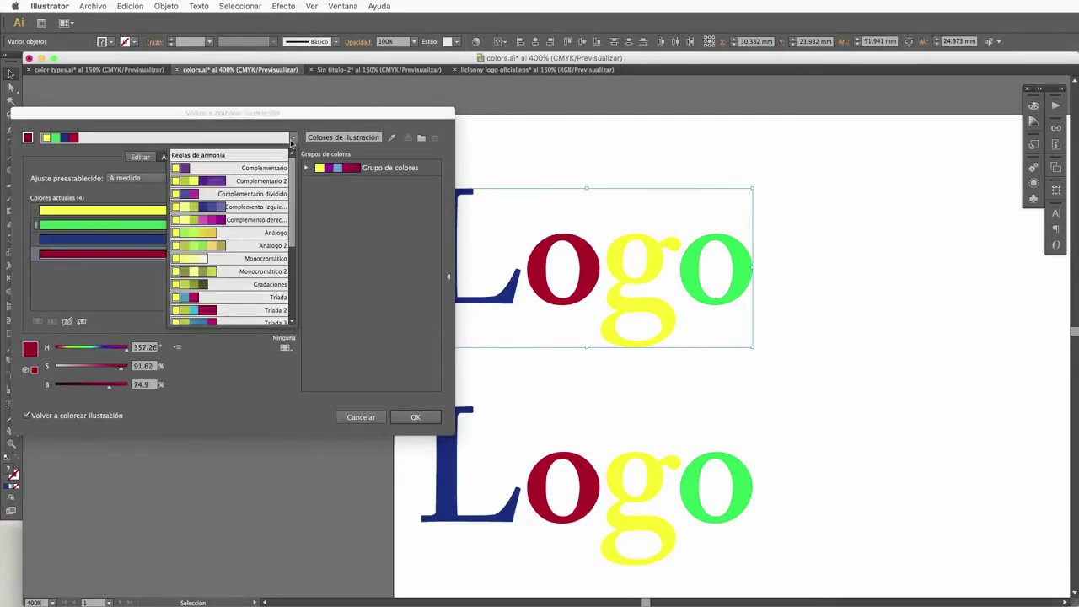
click(293, 137)
scroll(238, 241, down, 3)
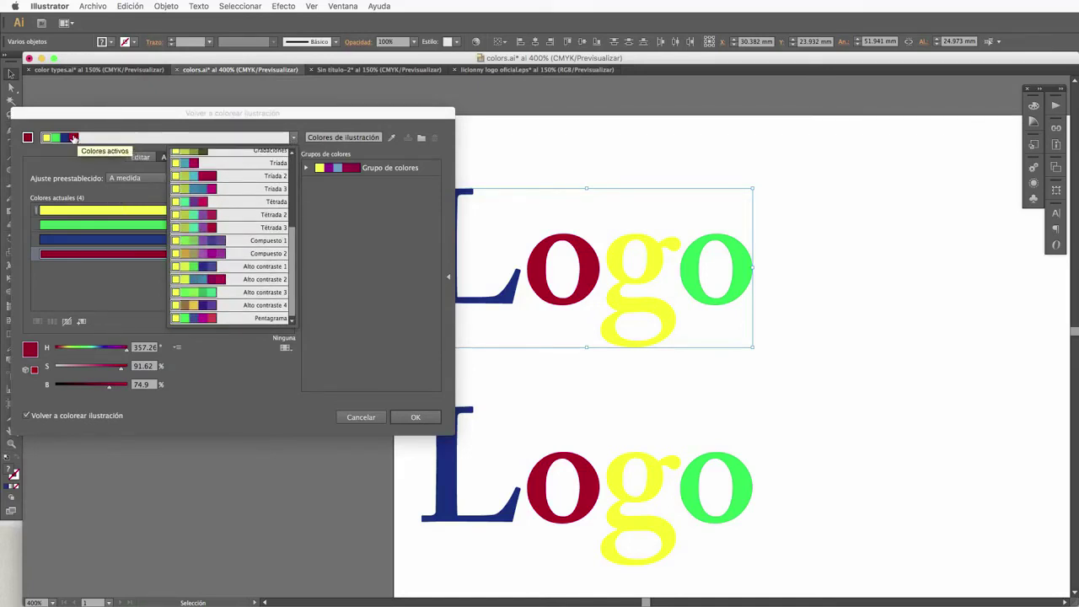
click(89, 152)
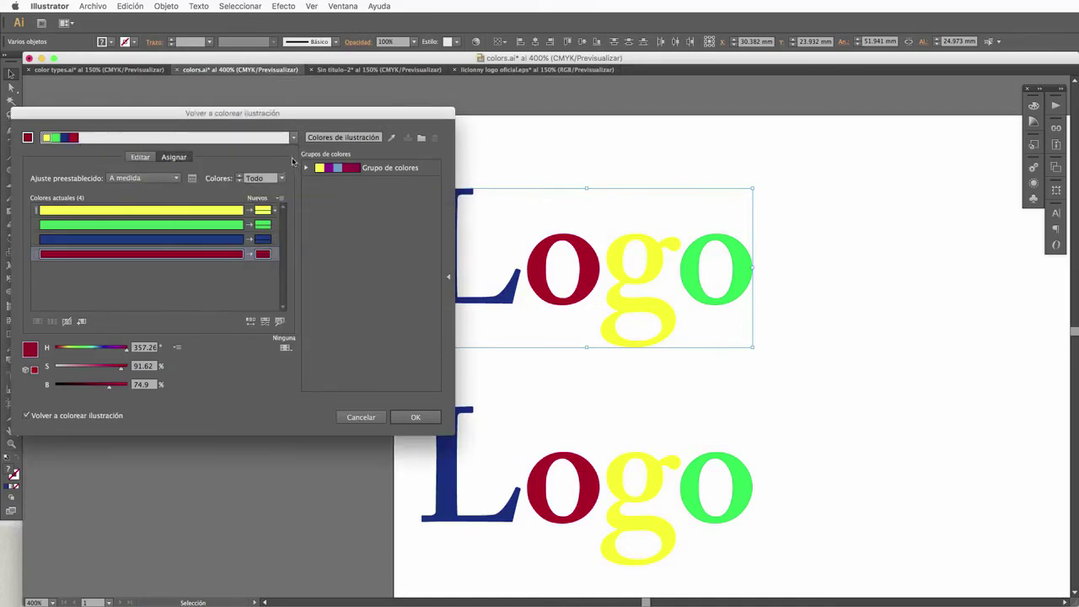
Step: Expand the saved colour group, then lower red's saturation to about 50% so the first o turns pink
click(307, 168)
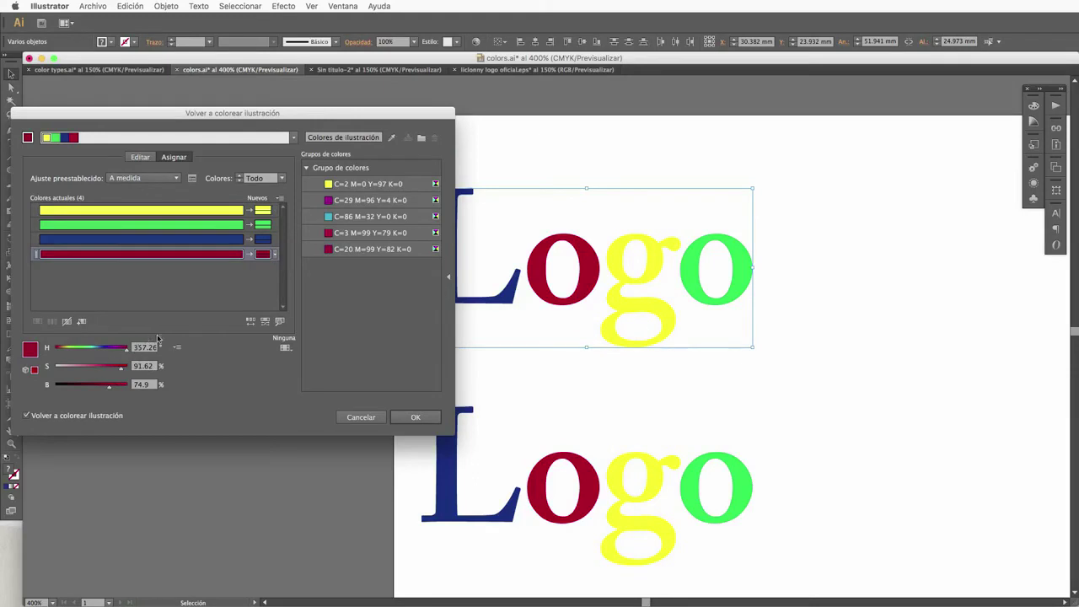
click(264, 321)
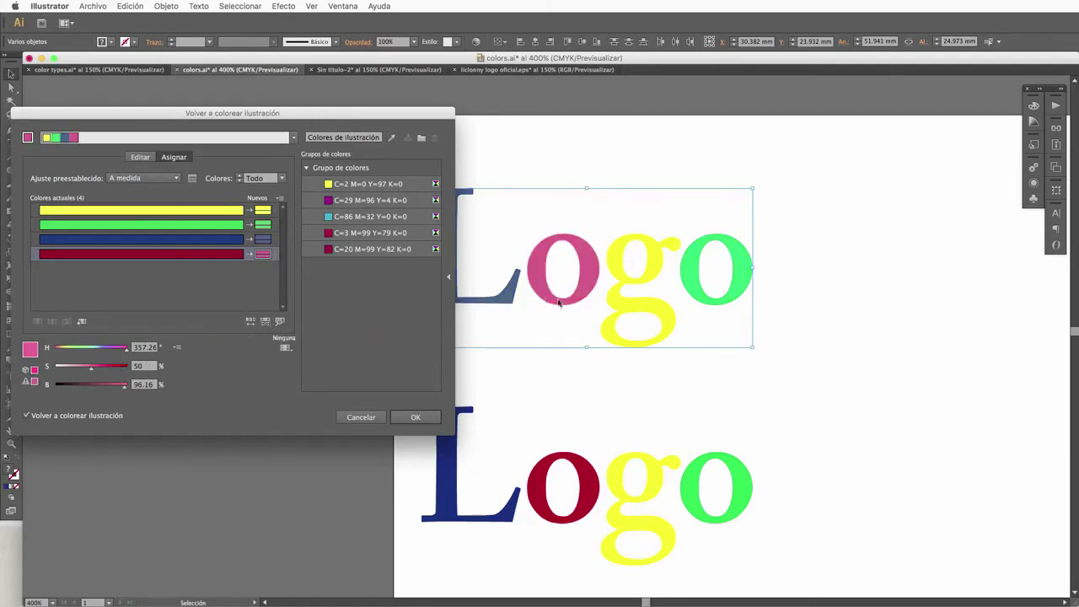
Step: Toggle the find-in-artwork highlight off and swap the green and pink o colours
click(281, 322)
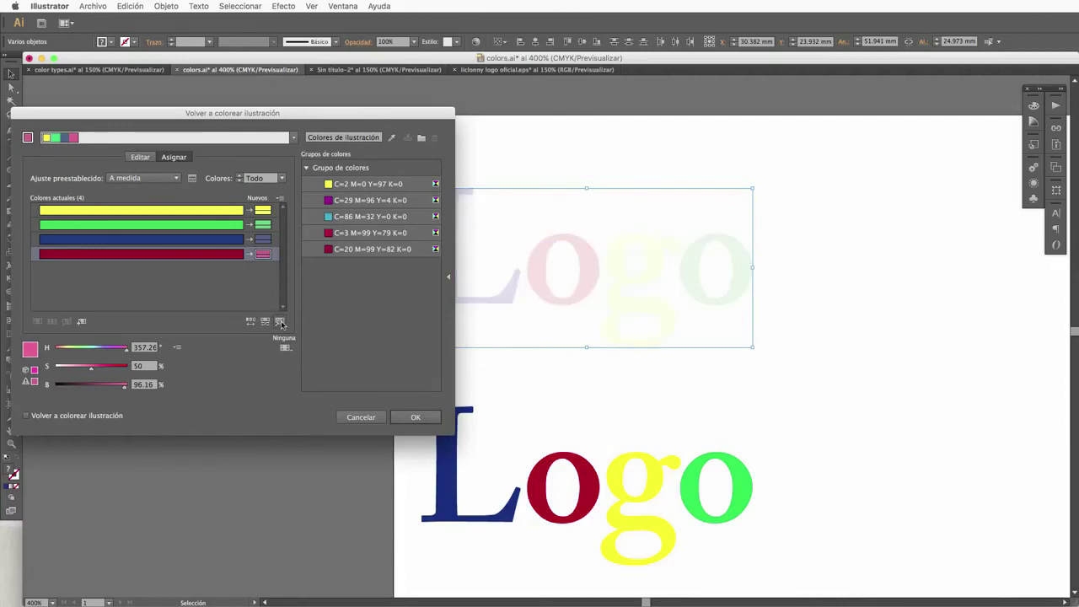
click(281, 322)
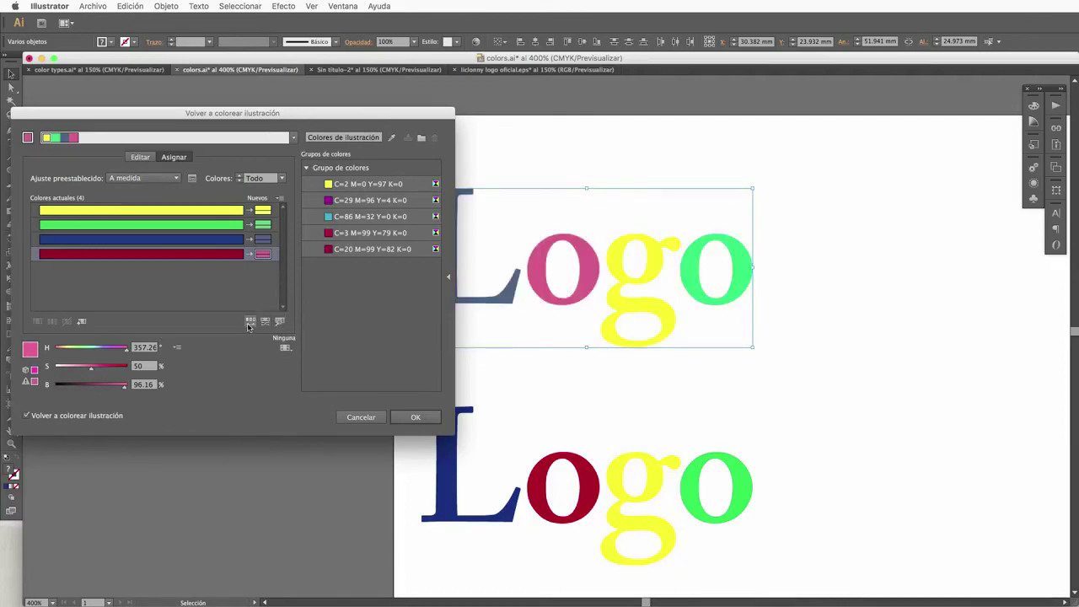
click(251, 321)
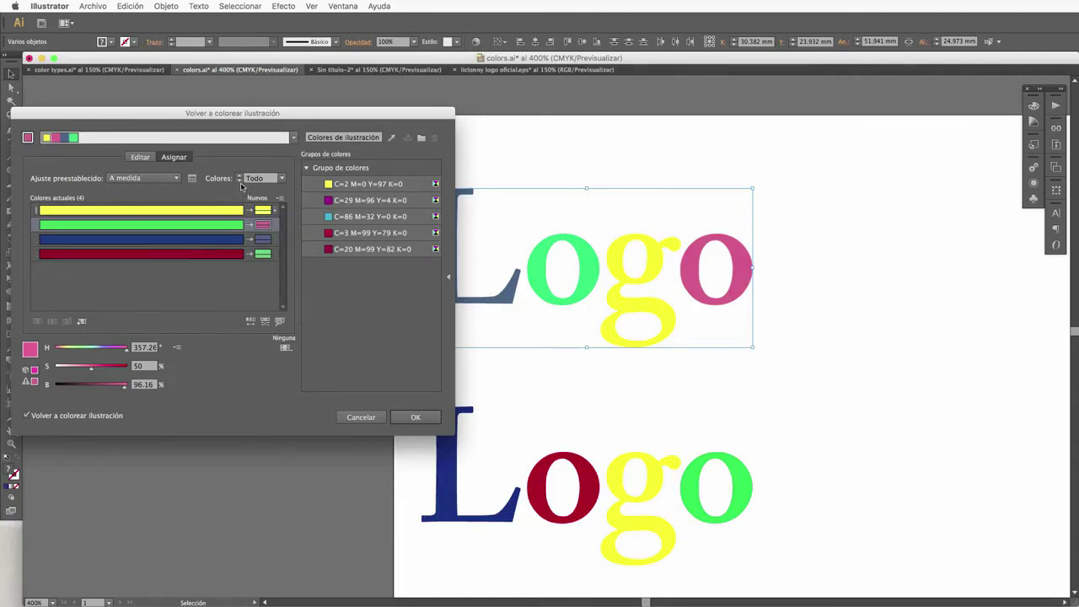
Step: Try 1, 2 and 3 colours, then set Colors to All to restore all four original hues
click(282, 178)
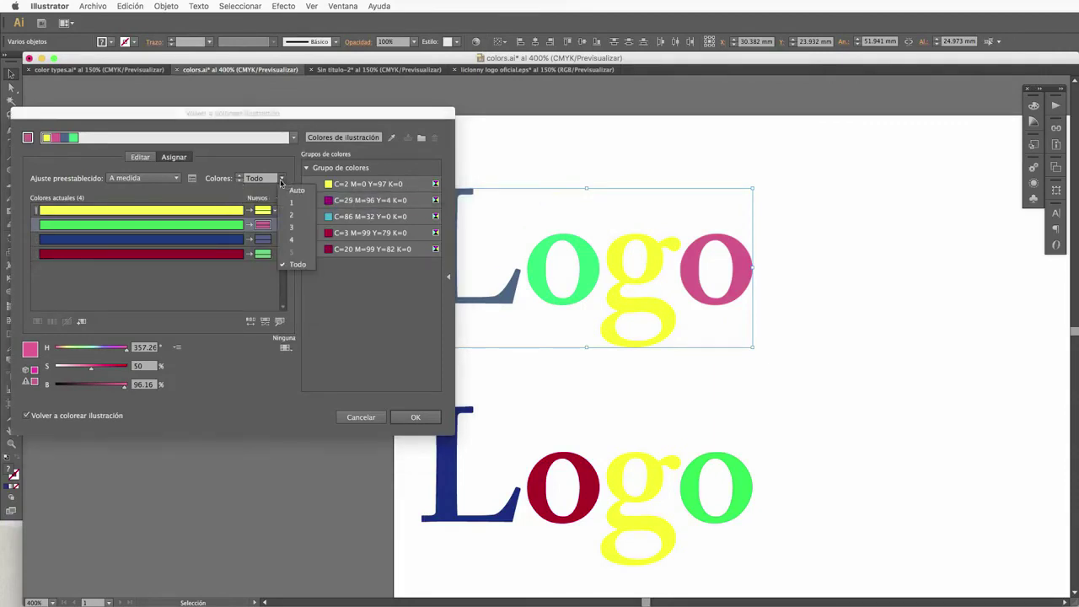
click(288, 203)
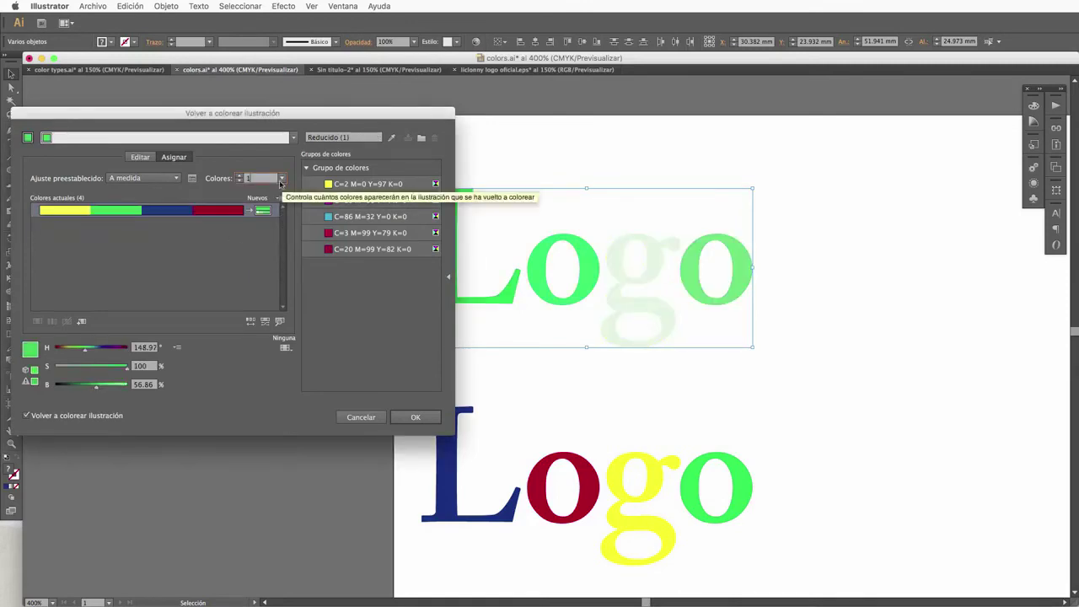
click(283, 178)
click(287, 216)
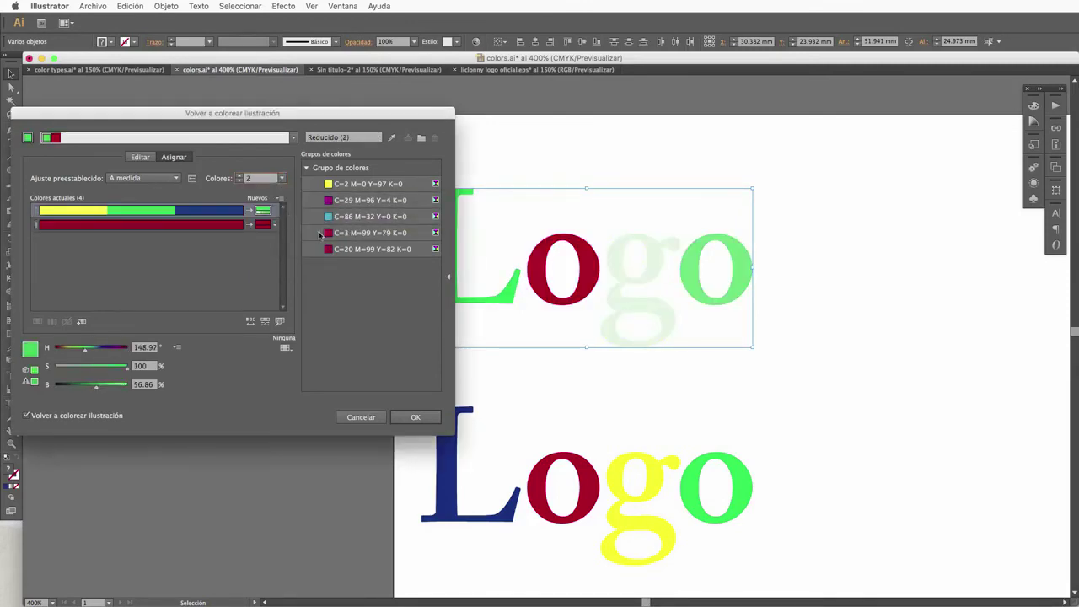
click(283, 179)
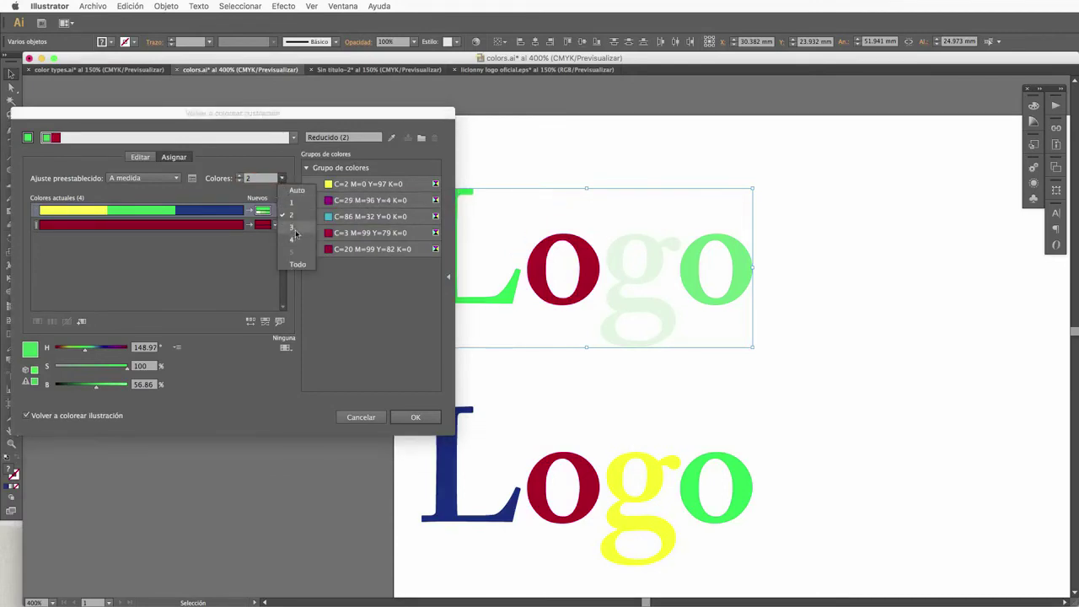
click(295, 234)
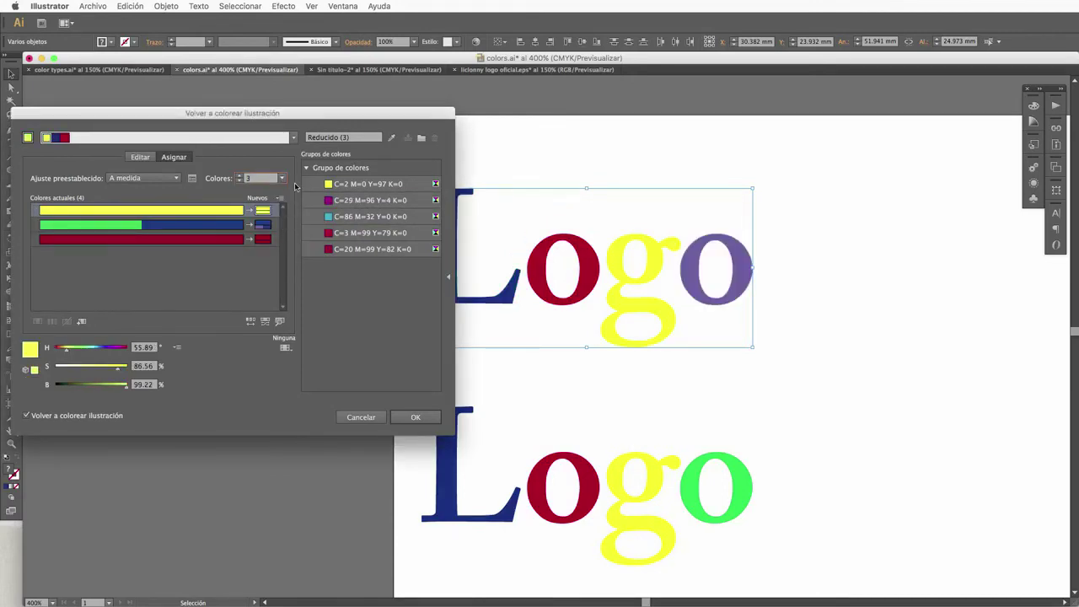
click(282, 179)
click(297, 264)
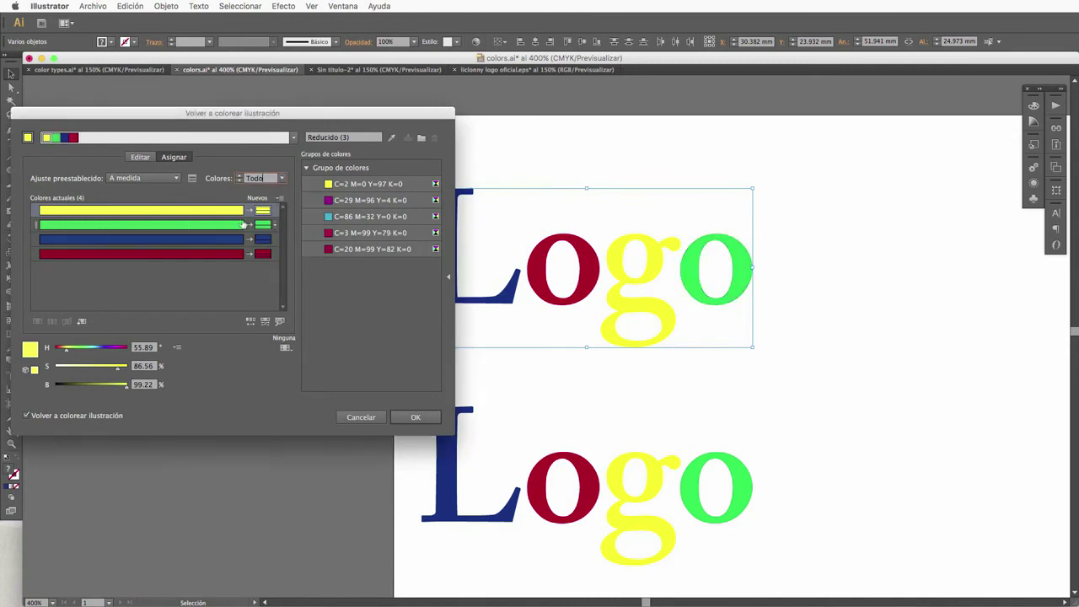
click(150, 179)
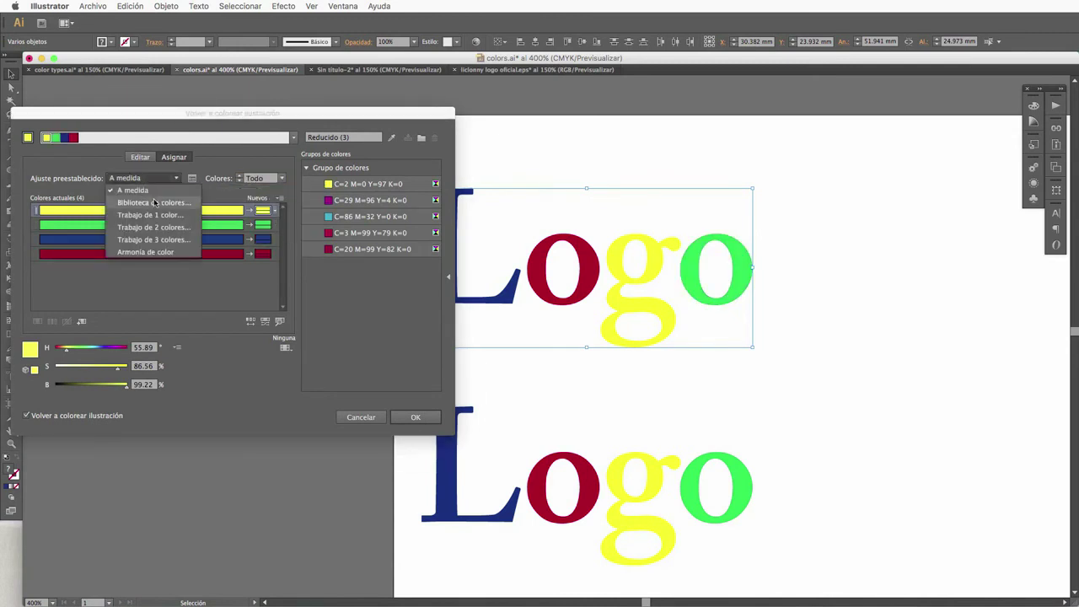
Step: Apply the 1 Color Job preset with the PANTONE+ CMYK Coated library, giving green-tint letters
click(154, 202)
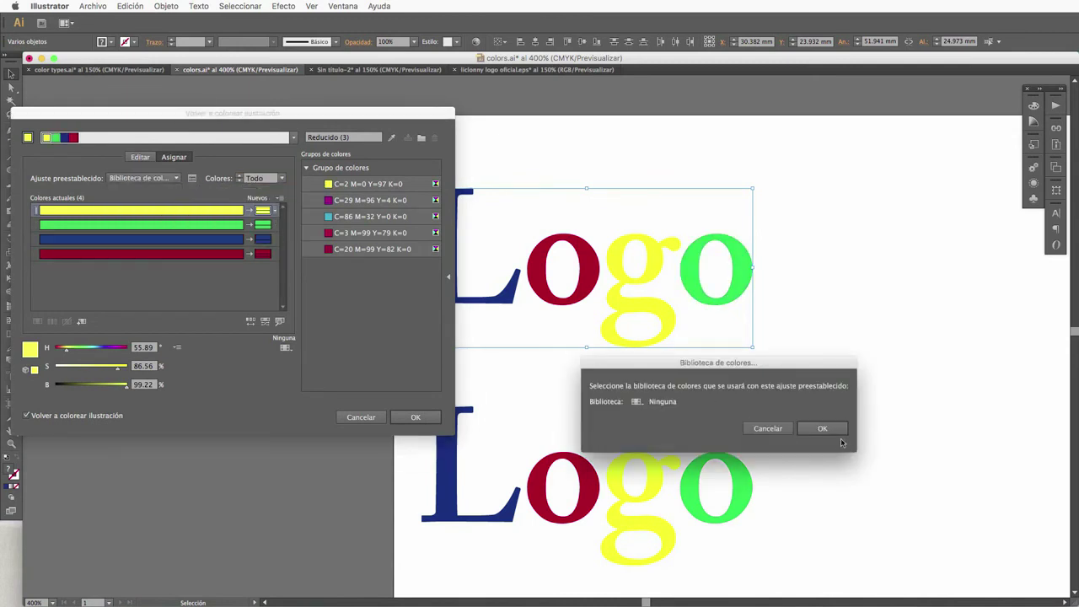
click(822, 428)
click(165, 178)
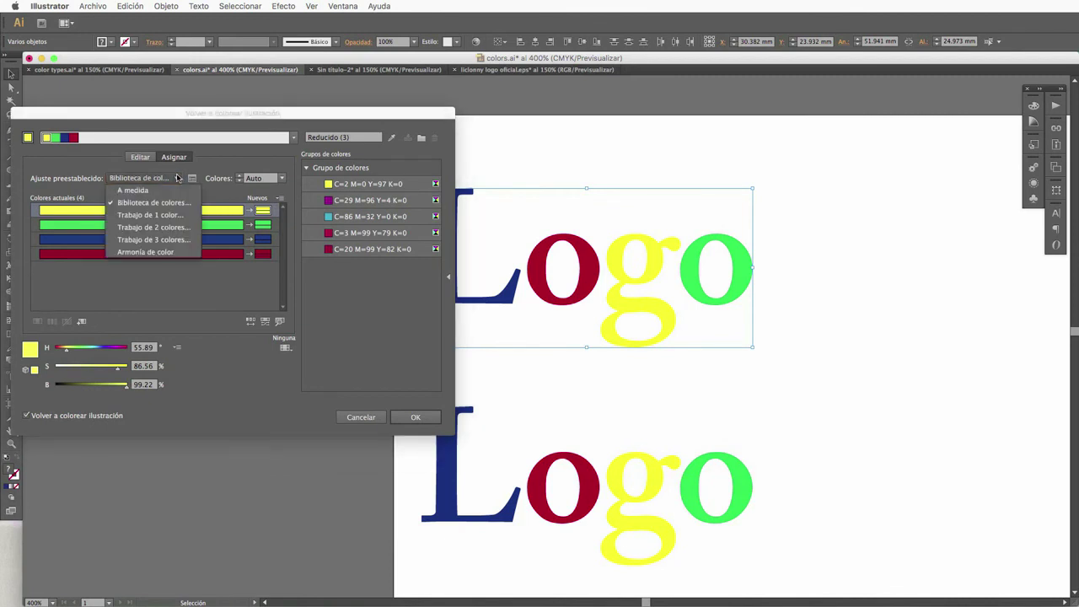
click(173, 220)
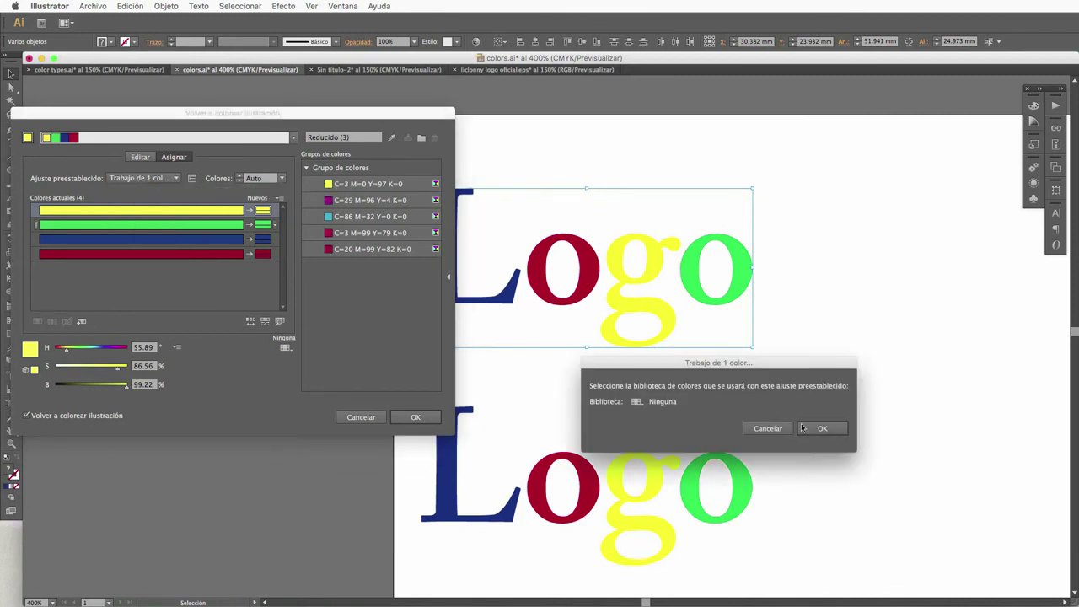
click(638, 402)
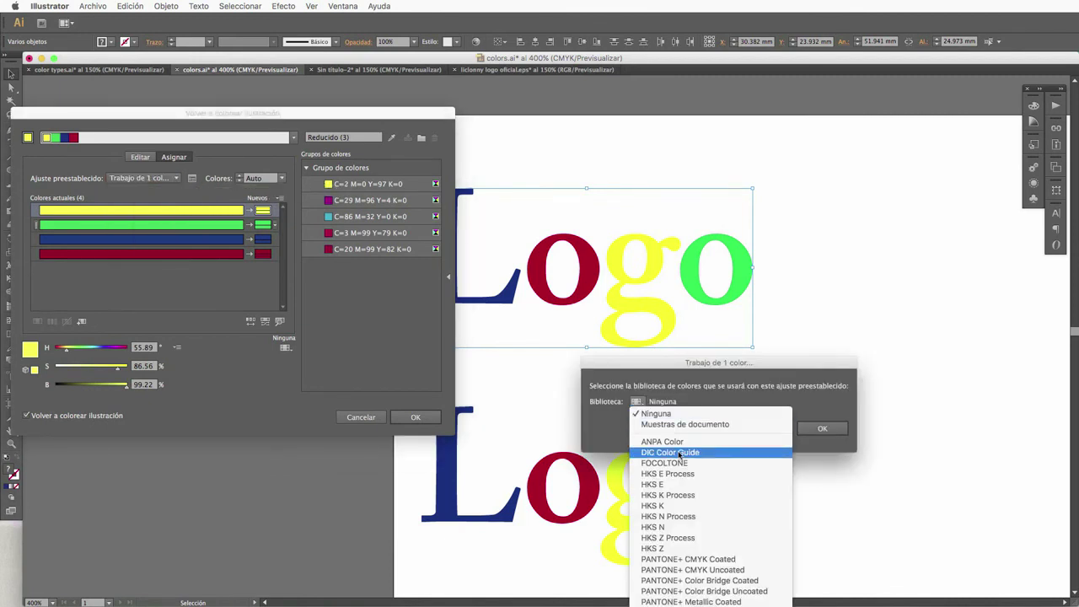
click(702, 560)
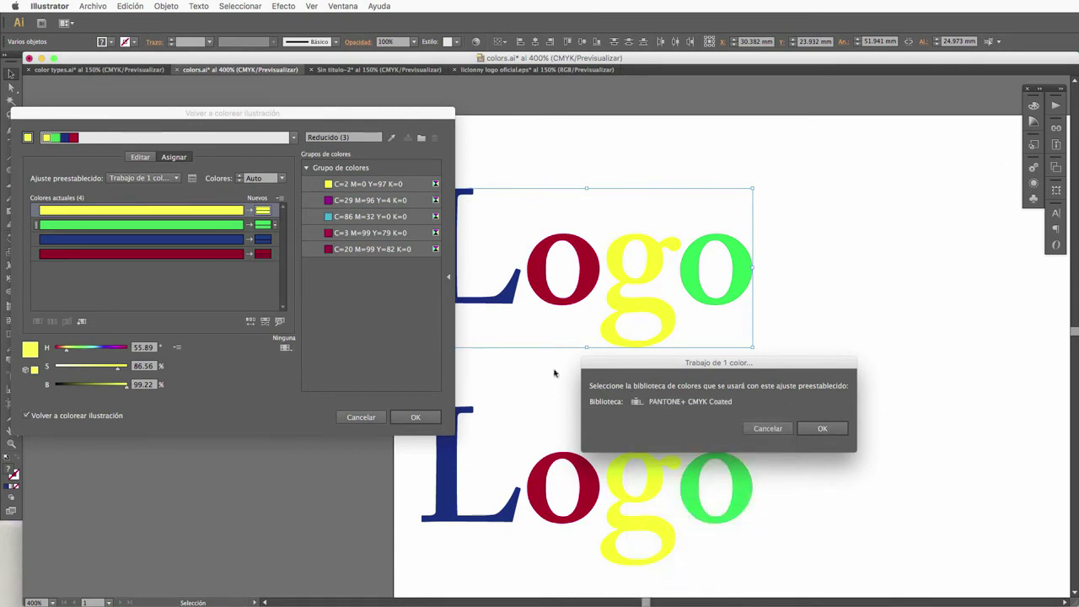
click(819, 428)
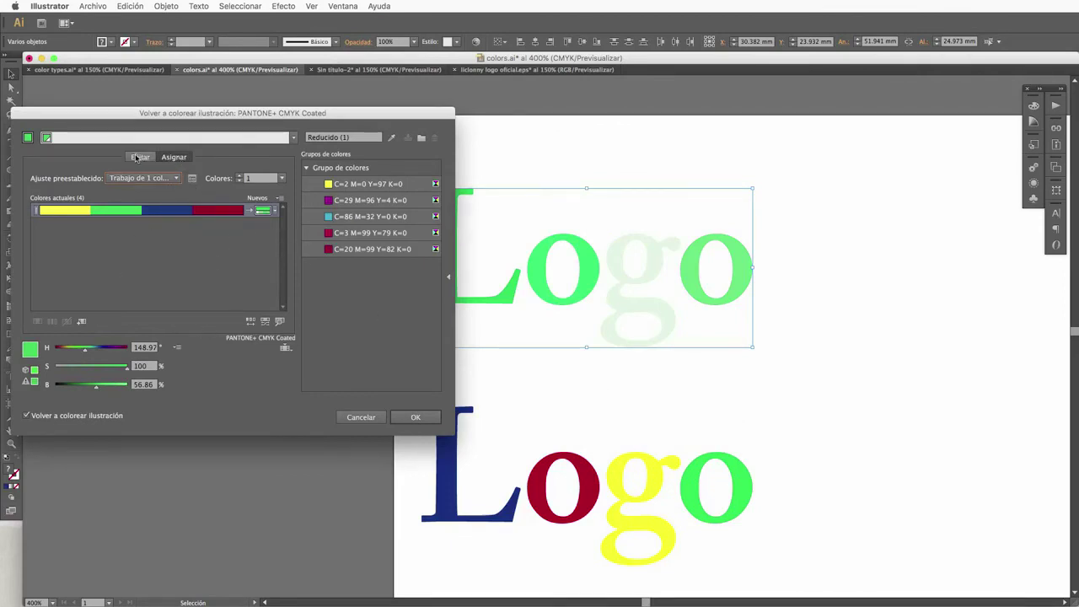
Step: On the Edit wheel, trial-drag the g and first o hues, then reset to the original colours
click(140, 157)
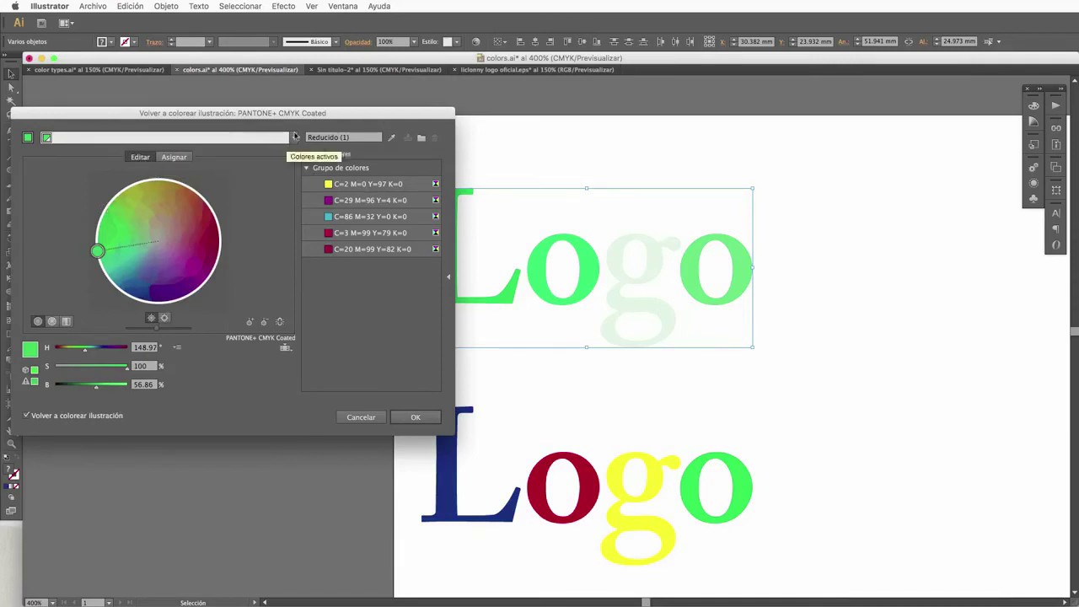
click(392, 138)
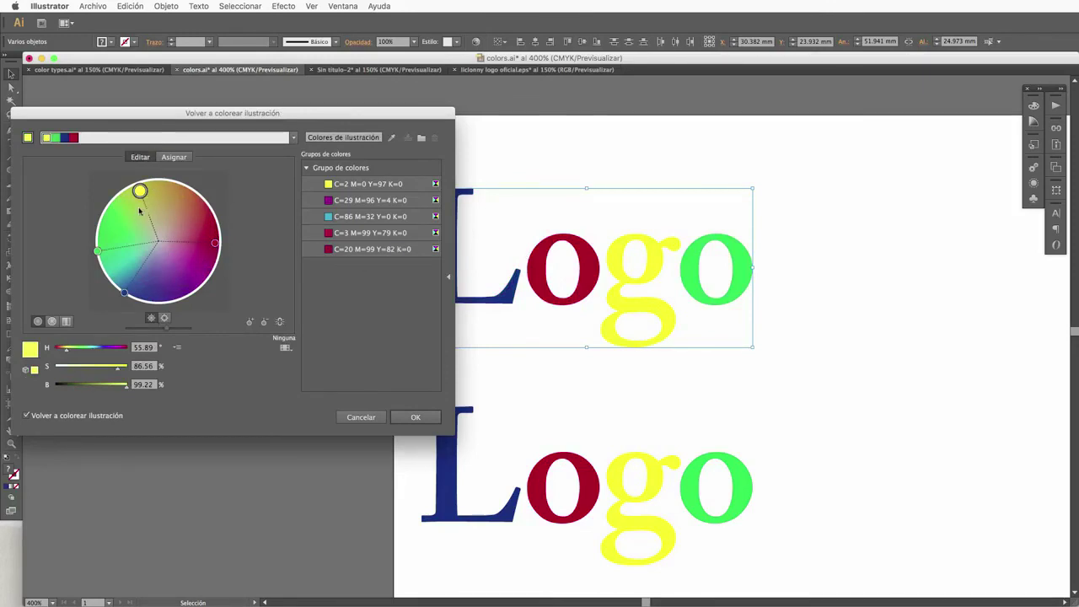
drag(140, 191, 189, 218)
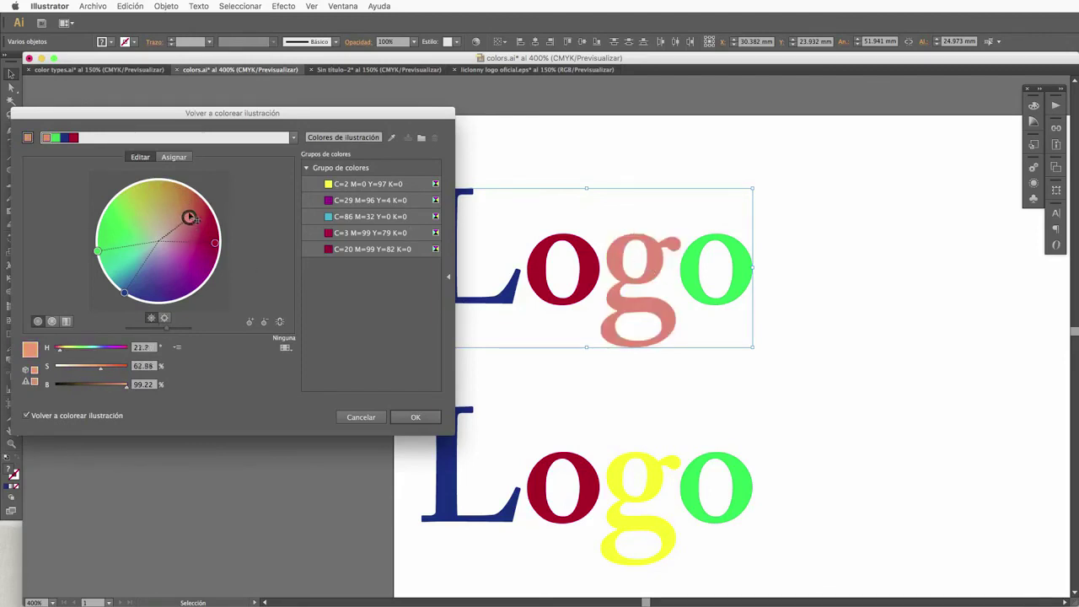
drag(188, 216, 178, 199)
drag(216, 245, 172, 265)
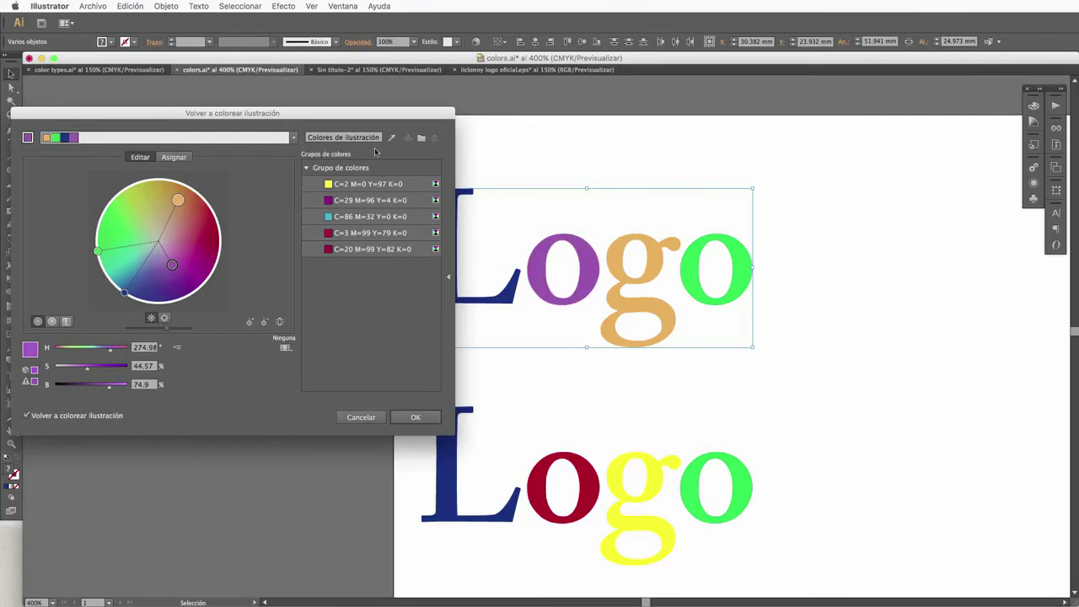
click(392, 138)
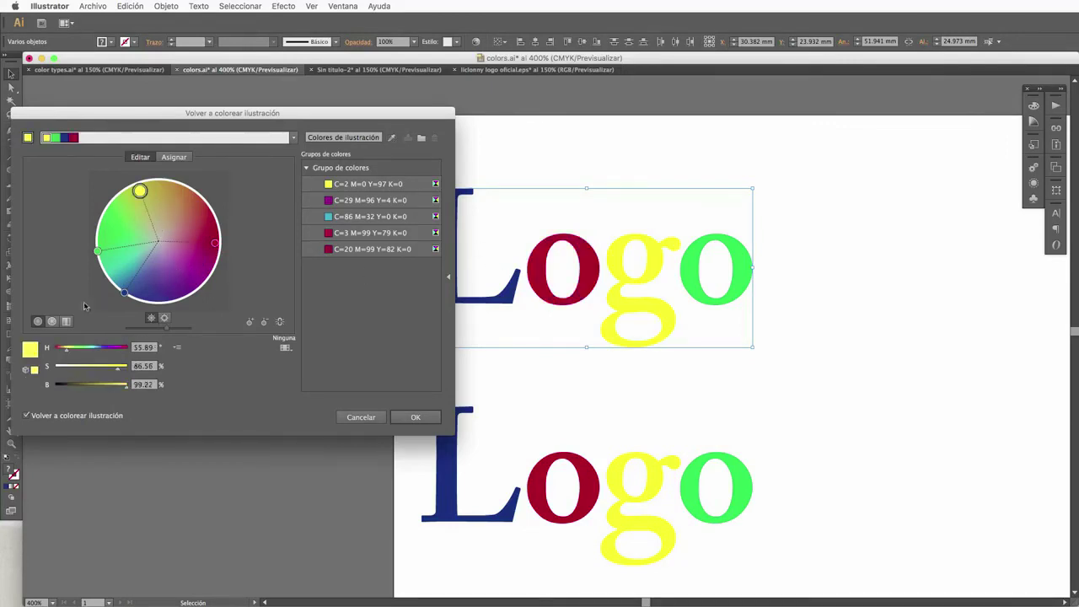
click(52, 321)
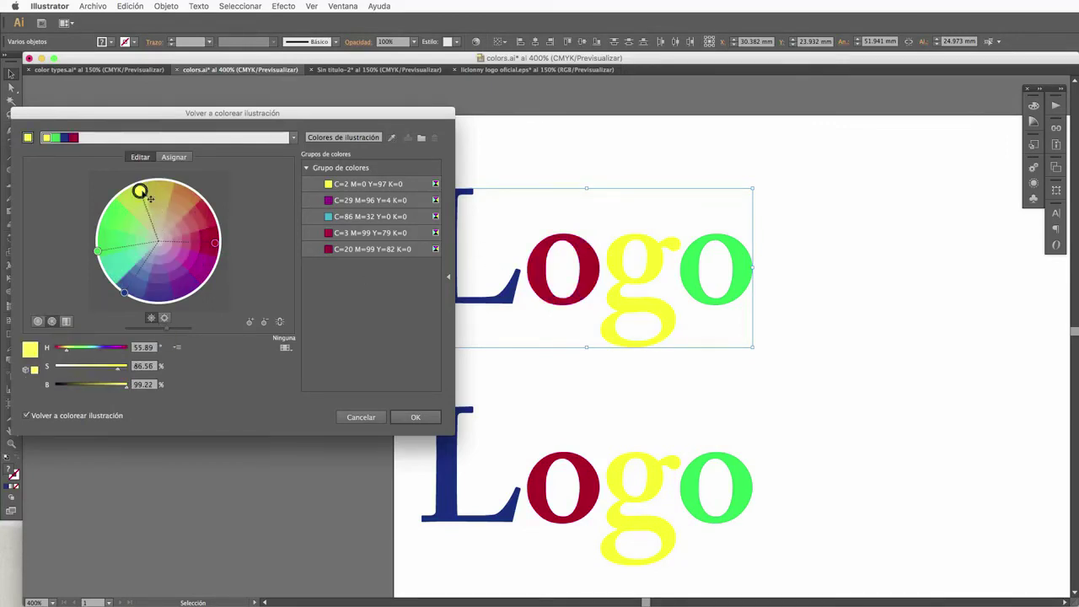
Step: Switch from bars to the segmented wheel and toggle its saturation and brightness displays, ending on brightness
click(66, 321)
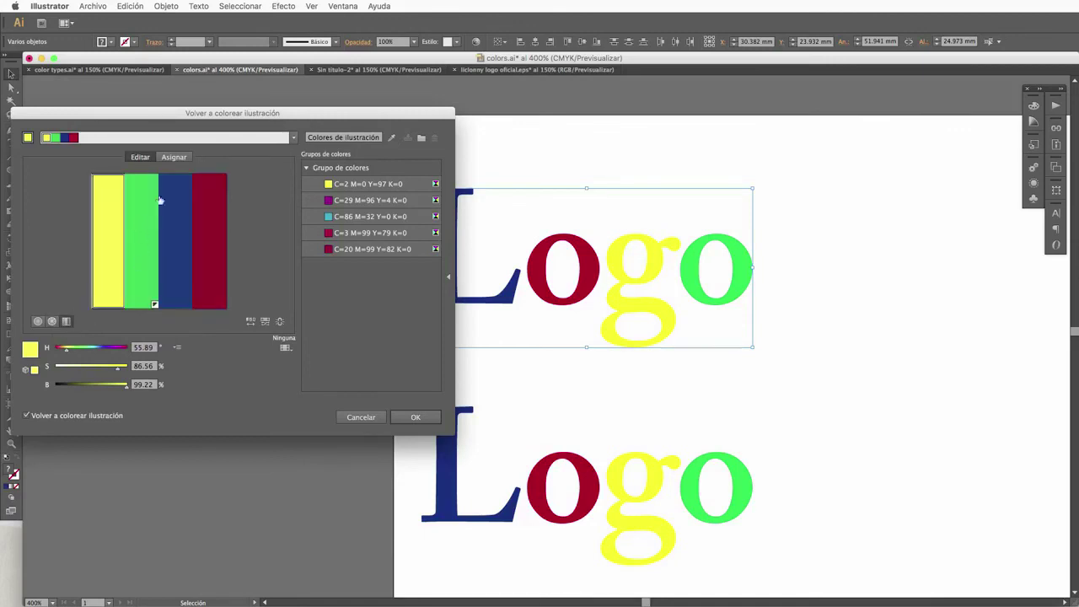
click(52, 321)
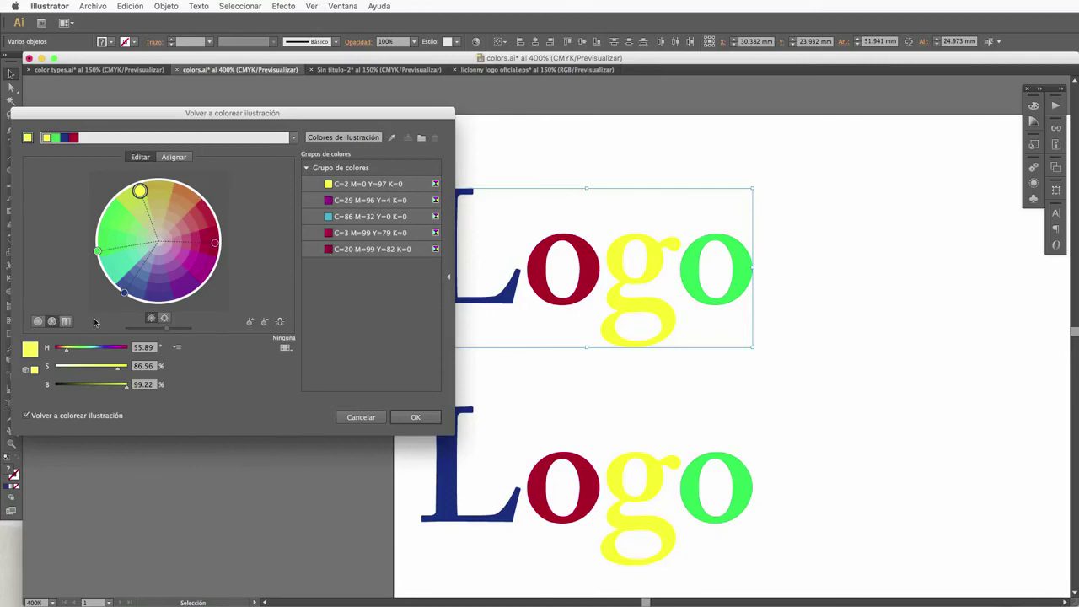
click(165, 322)
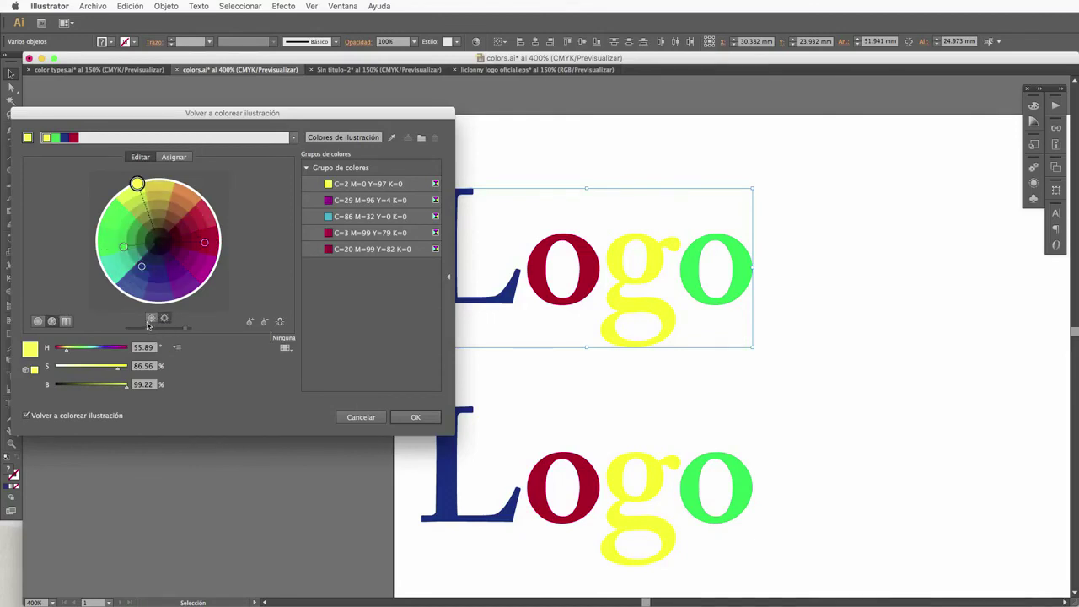
click(150, 320)
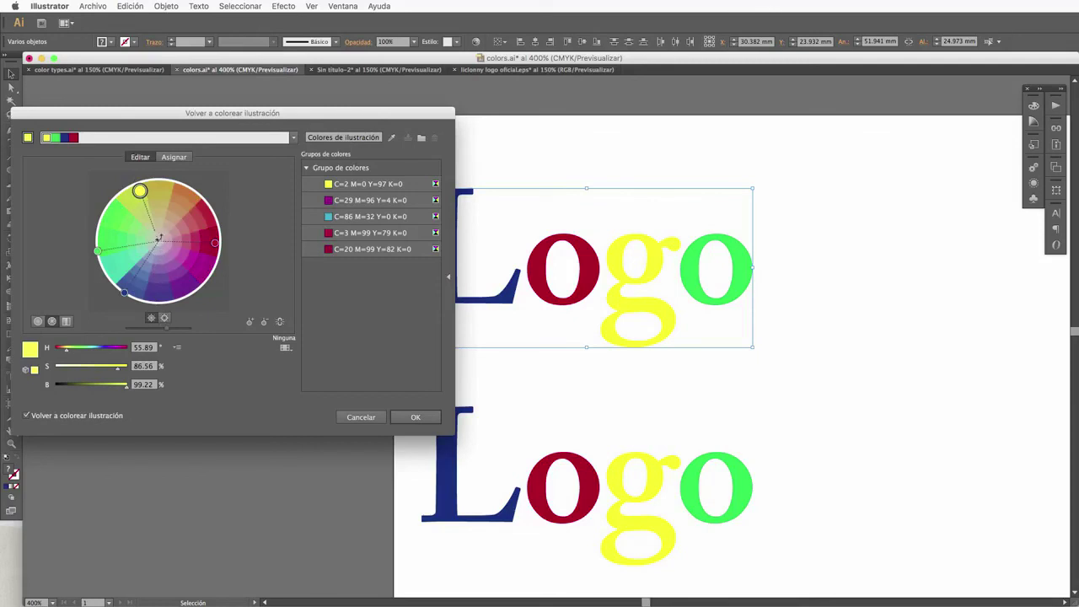
click(164, 318)
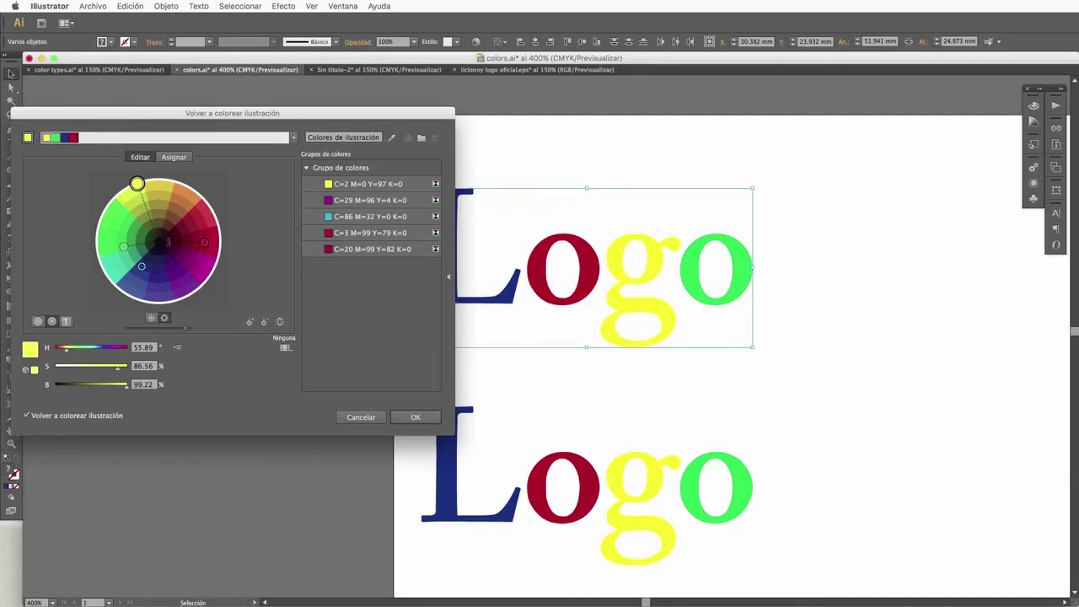
Step: Link the harmony colours, rotate them together, and shift one letter from red to magenta
click(152, 318)
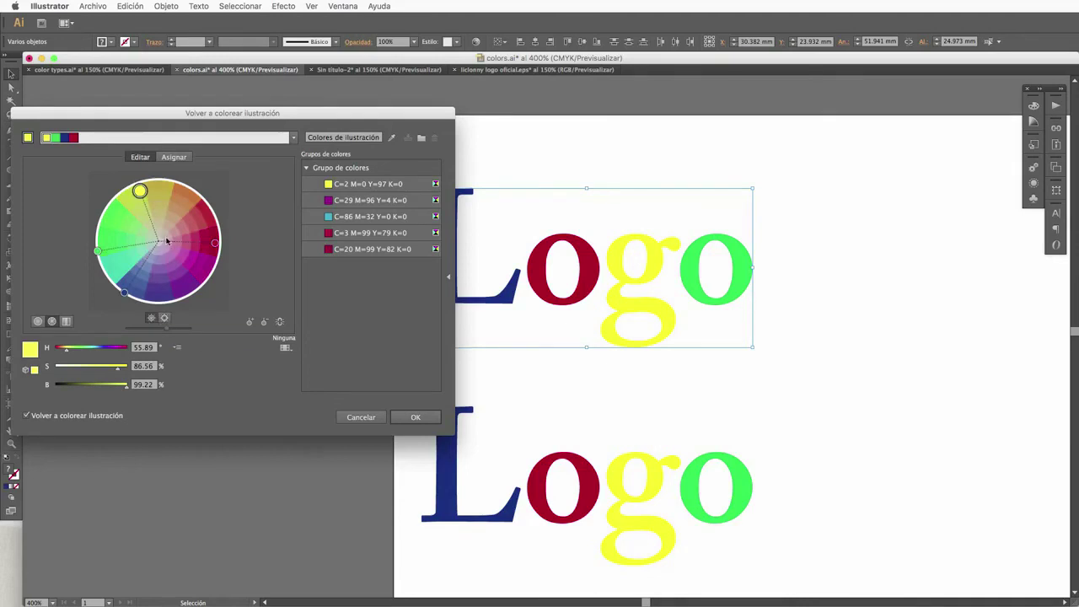
click(160, 244)
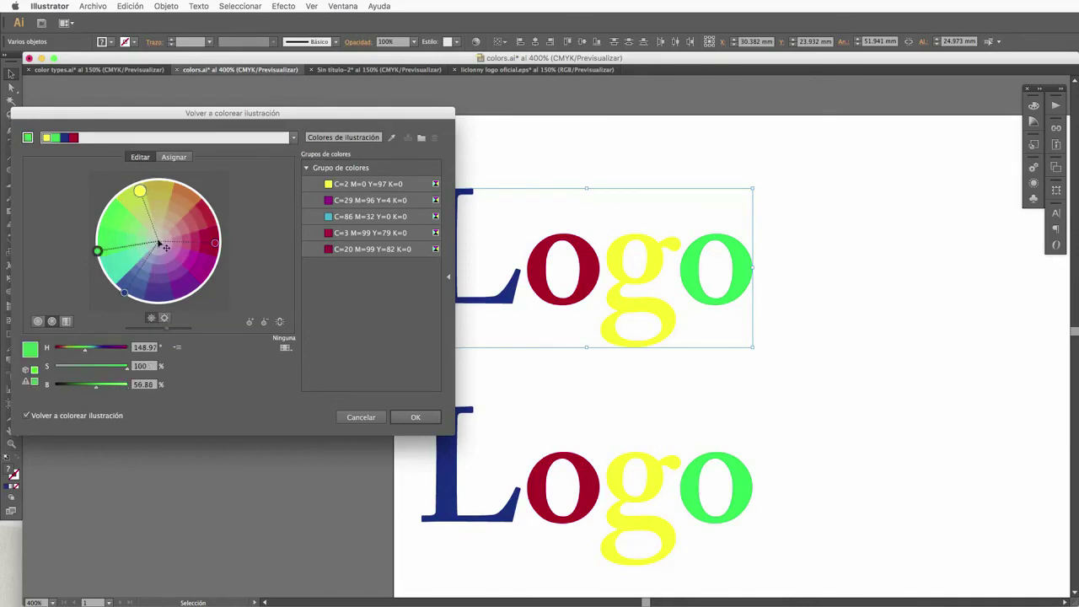
click(139, 191)
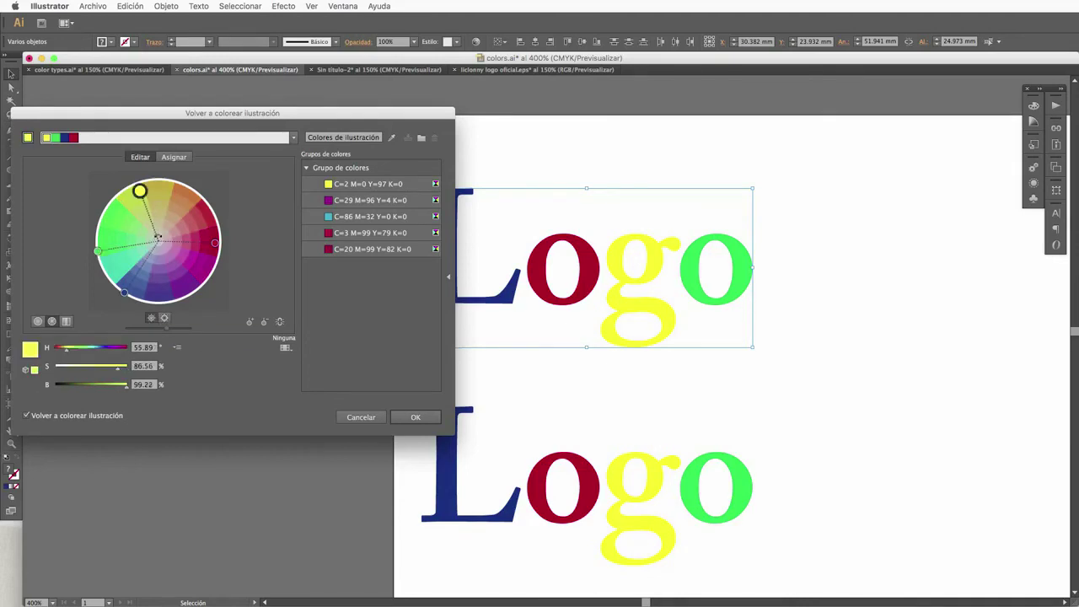
click(279, 323)
mouse_move(141, 192)
mouse_down()
mouse_move(182, 228)
mouse_move(192, 196)
mouse_move(184, 227)
mouse_move(194, 195)
mouse_move(211, 210)
mouse_up()
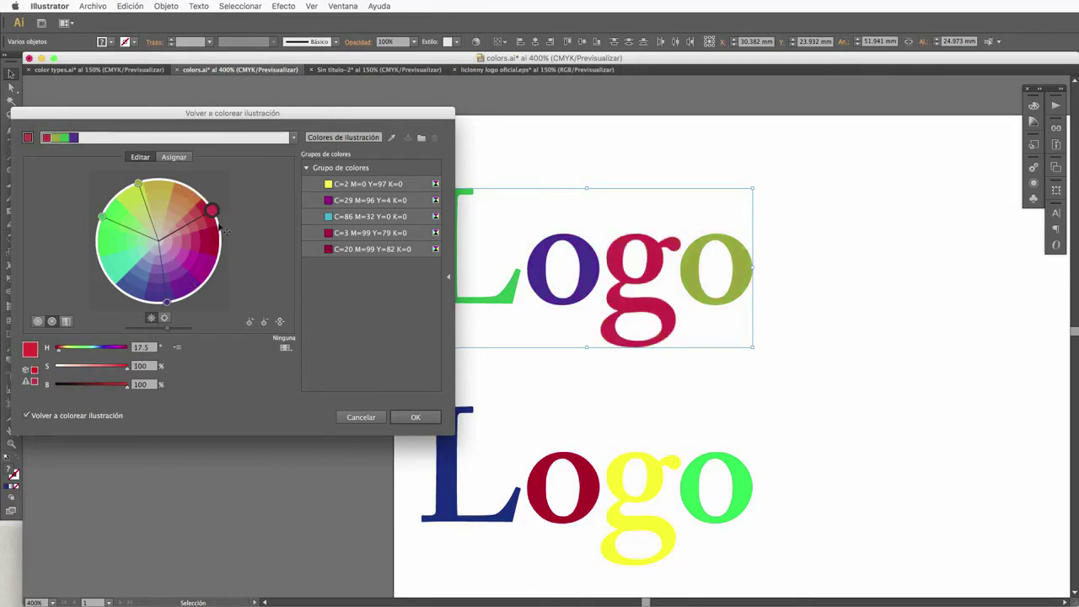
mouse_move(217, 216)
mouse_down()
mouse_move(220, 278)
mouse_move(150, 301)
mouse_up()
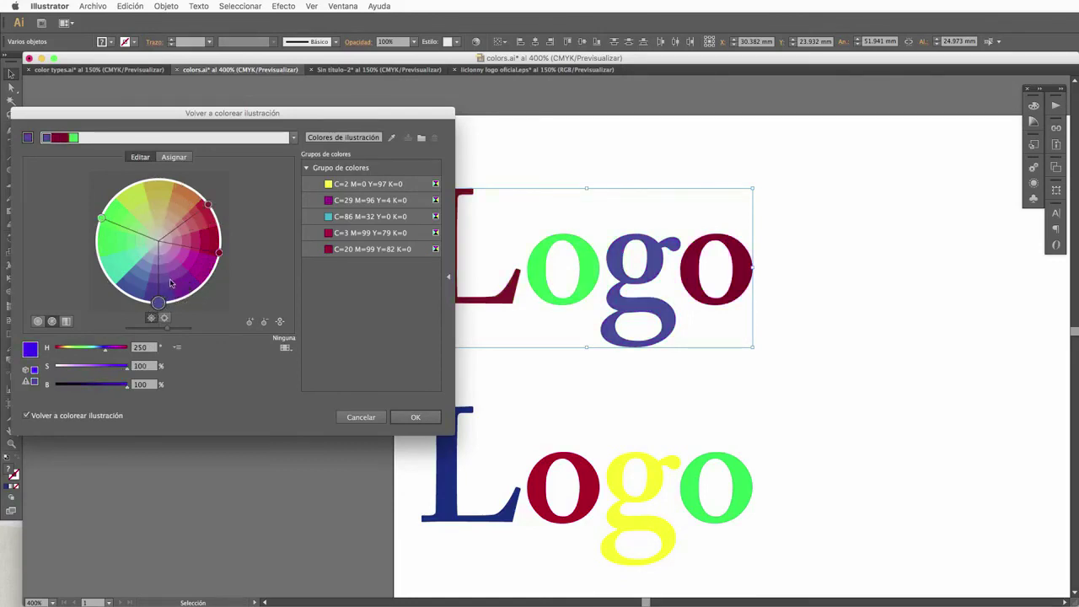
Step: Unlink the colours, fine-tune one hue, and apply the maroon, green and aqua recolouring
click(280, 322)
drag(104, 351, 90, 352)
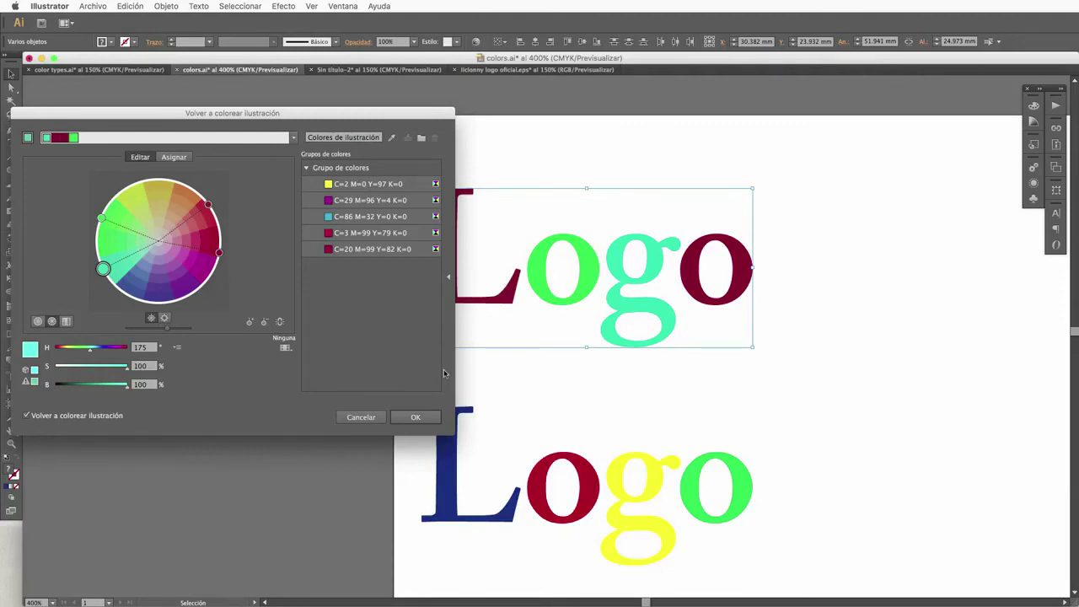
click(416, 416)
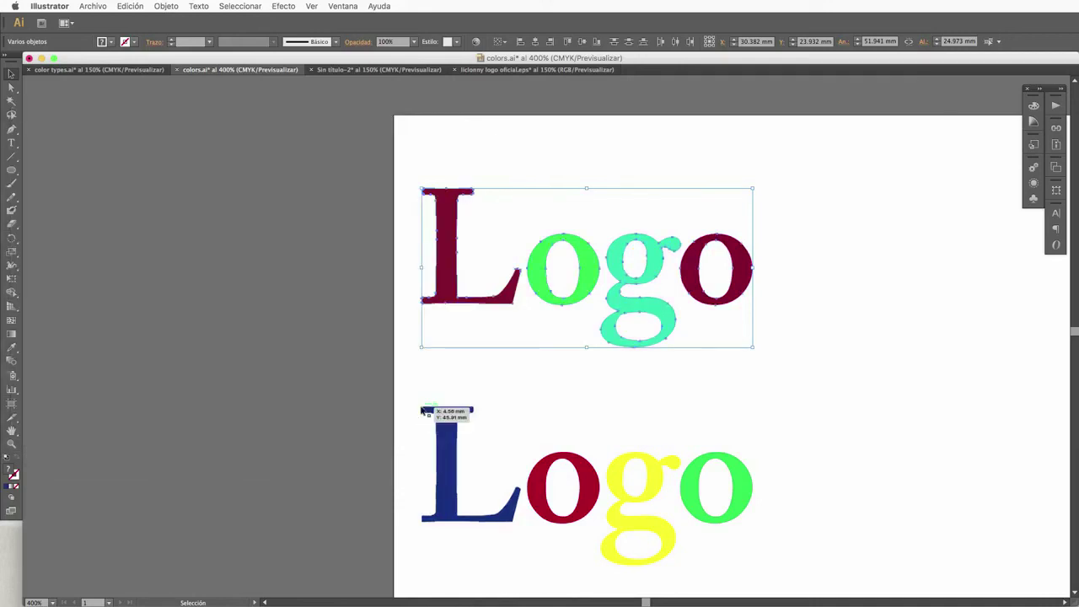
click(39, 5)
click(39, 5)
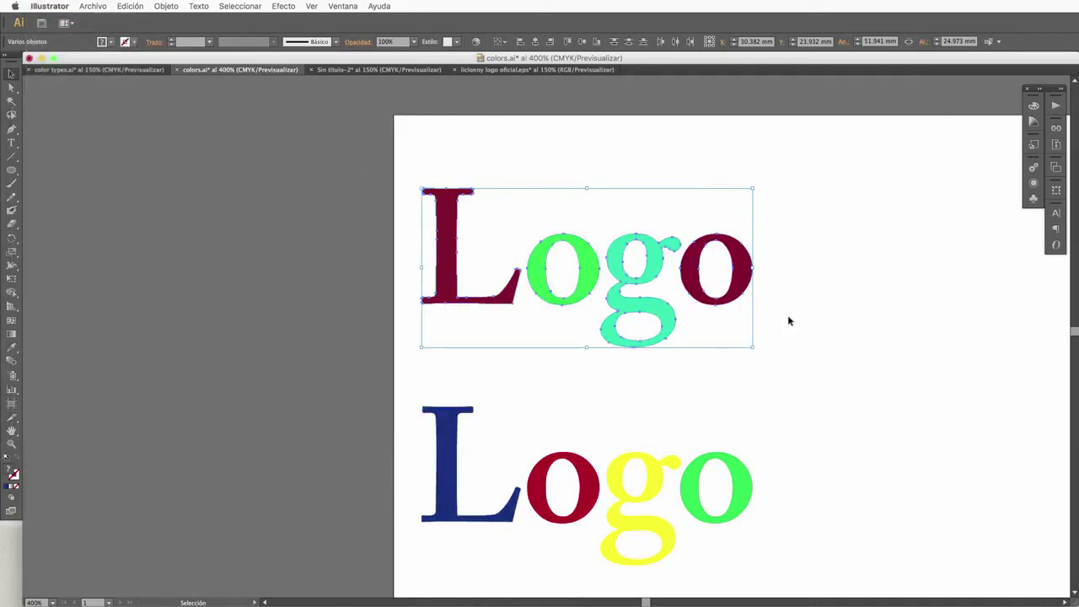